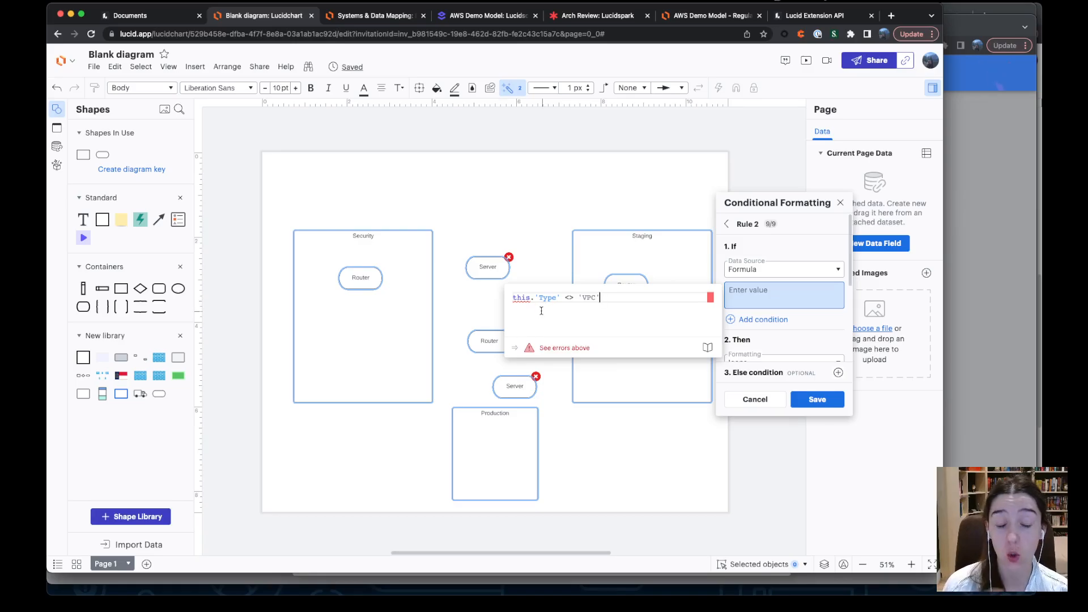
# - Apply the formula this.'Type' <> 'VPC' as the condition of Rule 2 and save the rule
pyautogui.click(449, 292)
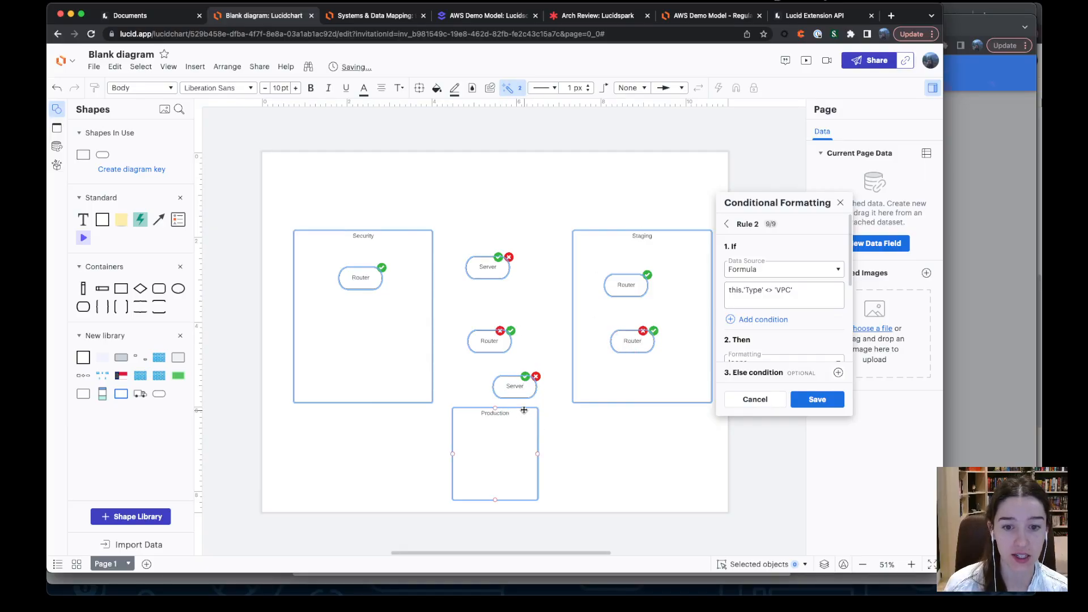
pyautogui.moveTo(874, 338); pyautogui.dragTo(892, 357)
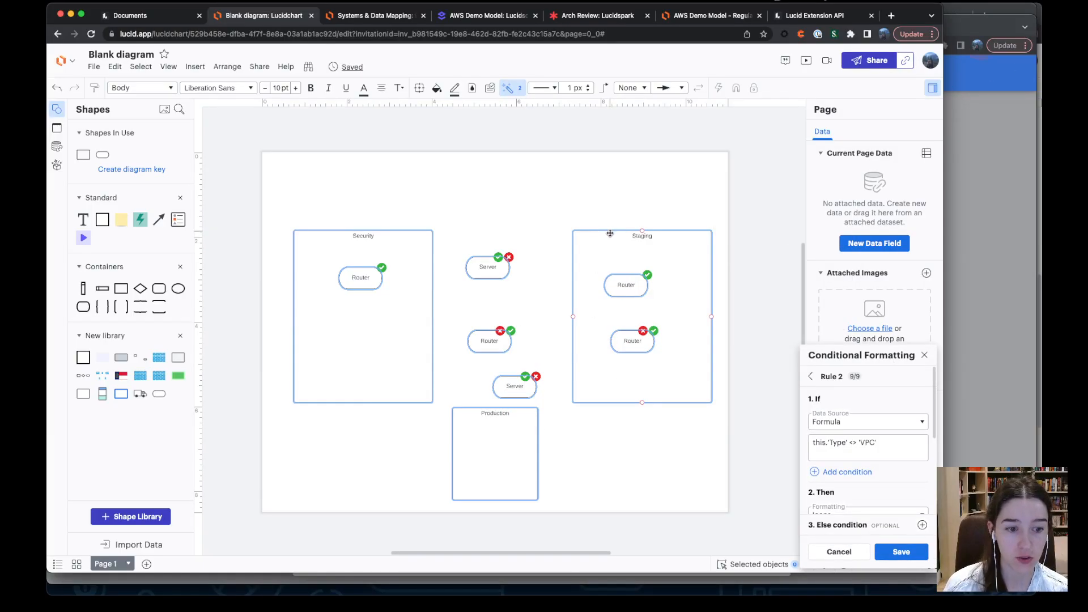
pyautogui.click(902, 552)
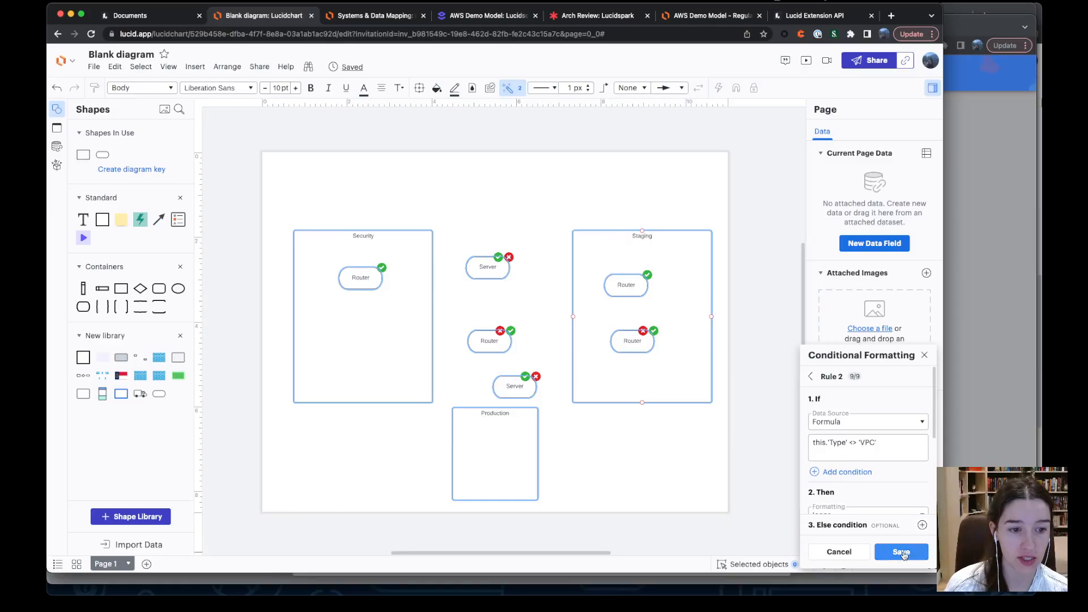
# - Clear the Type value of the Staging container and undo the change
pyautogui.click(605, 236)
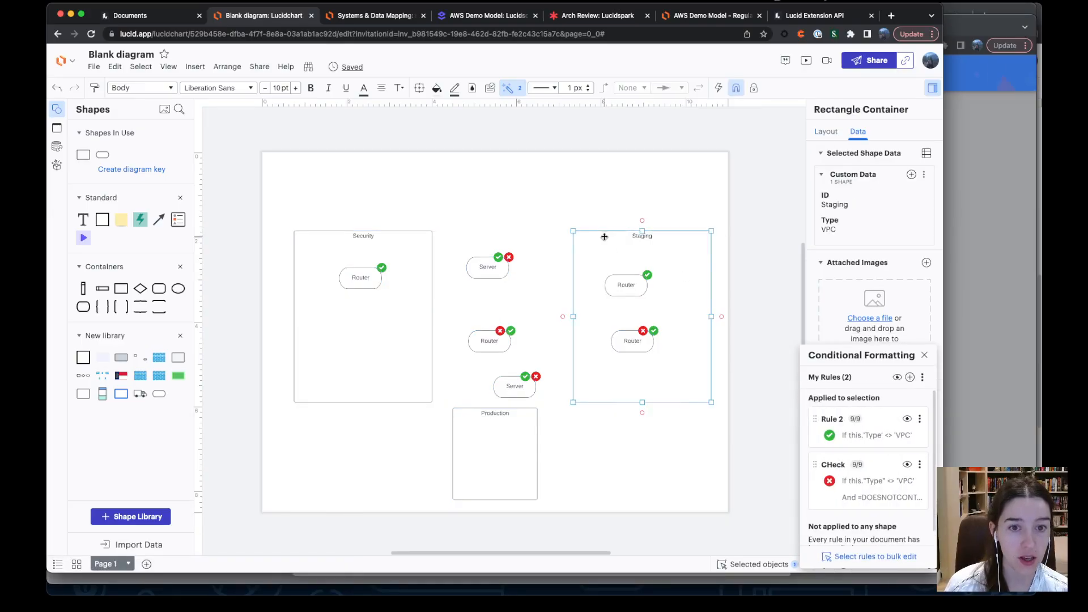
pyautogui.click(856, 236)
pyautogui.press('BackSpace')
pyautogui.press('Return')
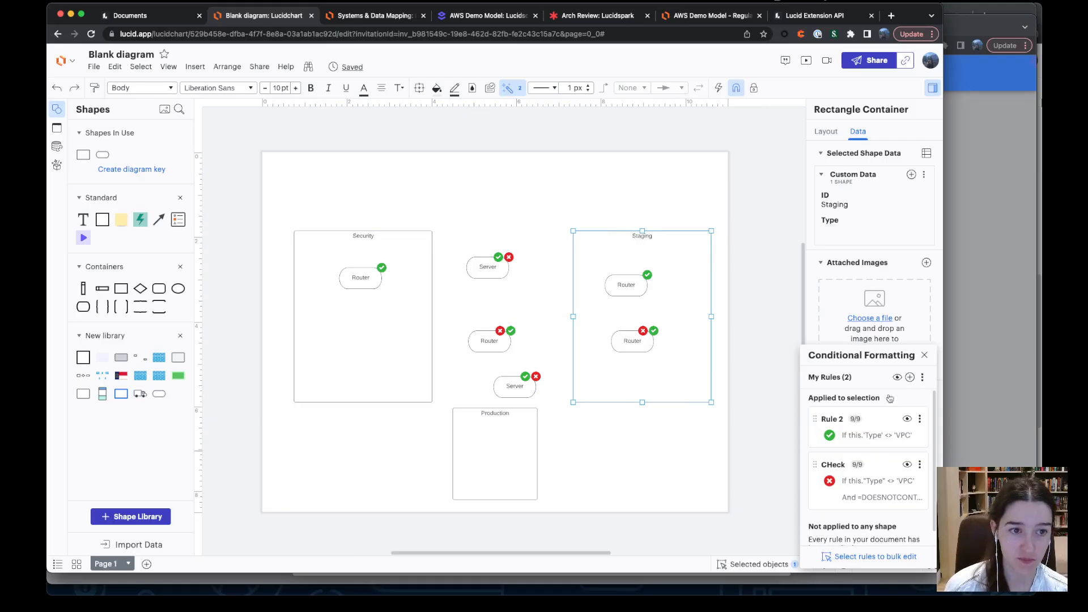
pyautogui.press('super+z')
# - Open Rule 2 for editing and add an AND condition to it
pyautogui.moveTo(873, 359); pyautogui.dragTo(736, 156)
pyautogui.moveTo(559, 126); pyautogui.dragTo(589, 119)
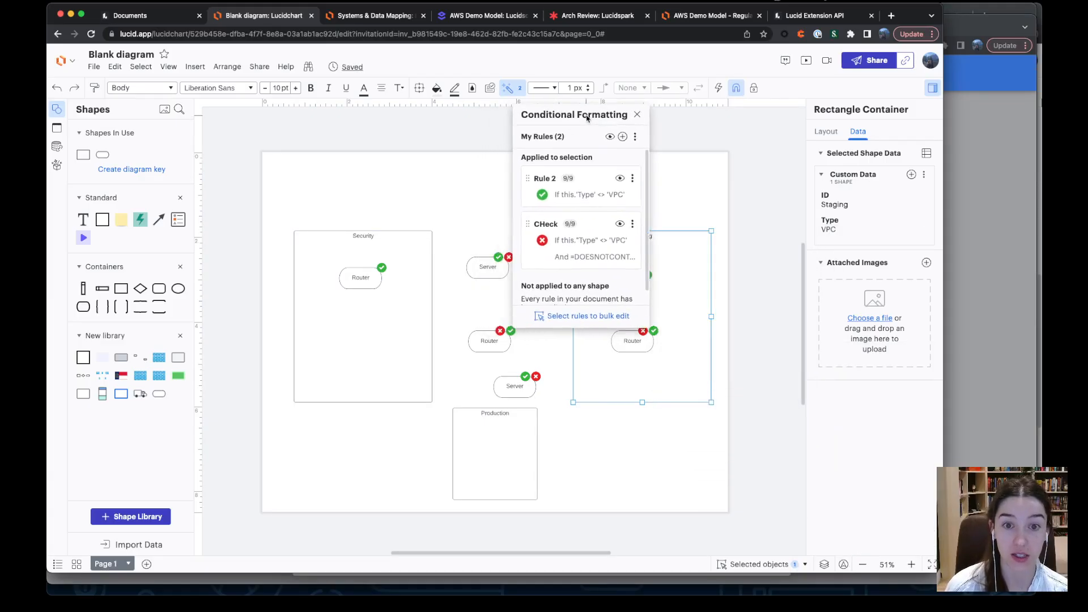
pyautogui.click(586, 196)
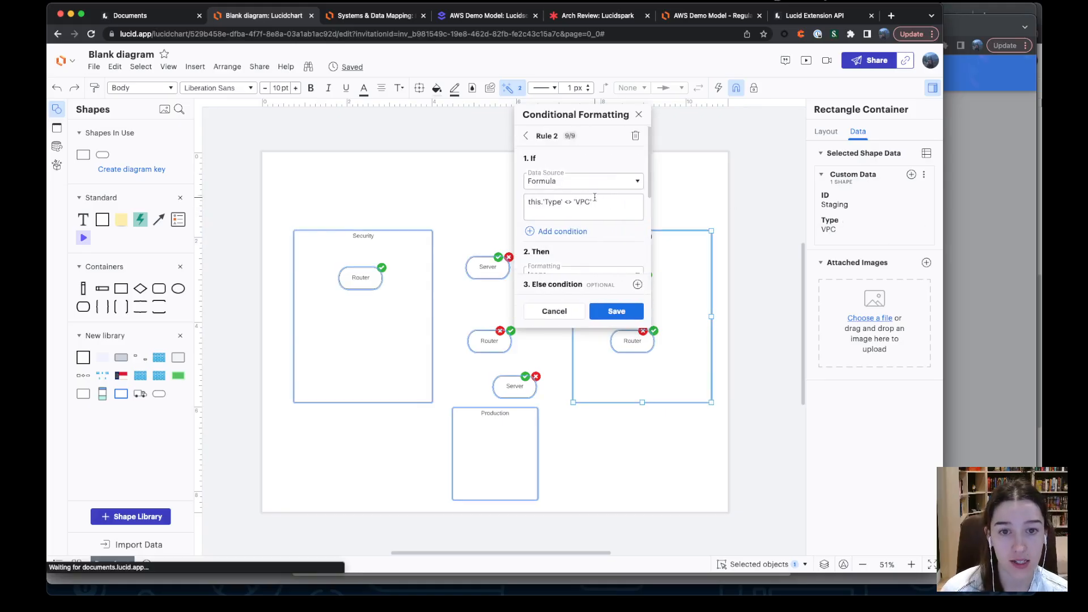
pyautogui.click(542, 233)
pyautogui.click(563, 300)
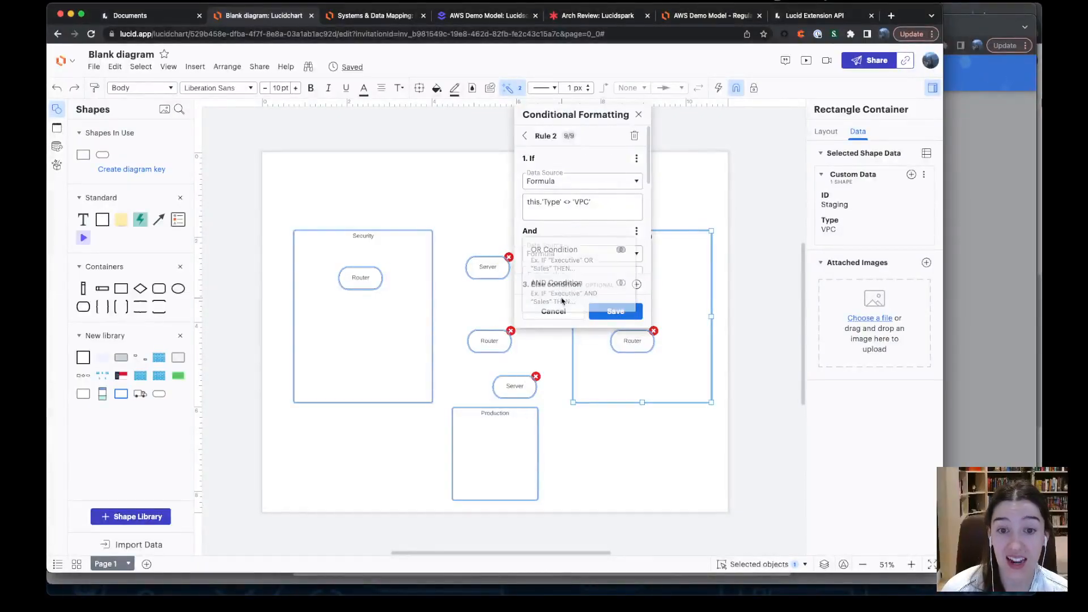
# - Enter the formula =doesnotcontain(containedby, this.'VPC') as Rule 2's second condition and save the rule
pyautogui.scroll(-3, 573, 230)
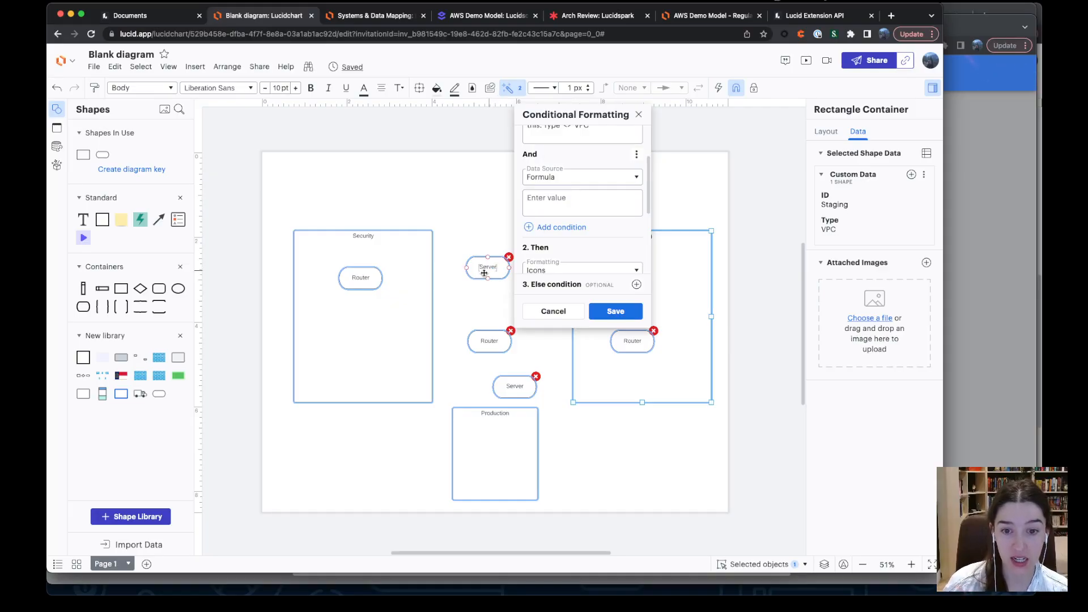
pyautogui.click(580, 200)
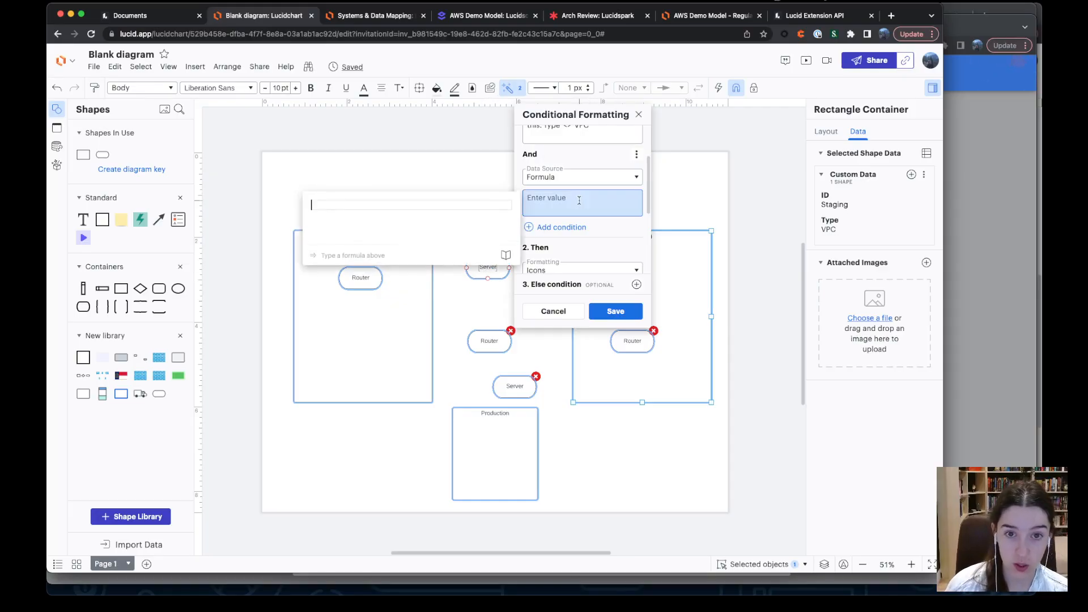
pyautogui.write('=')
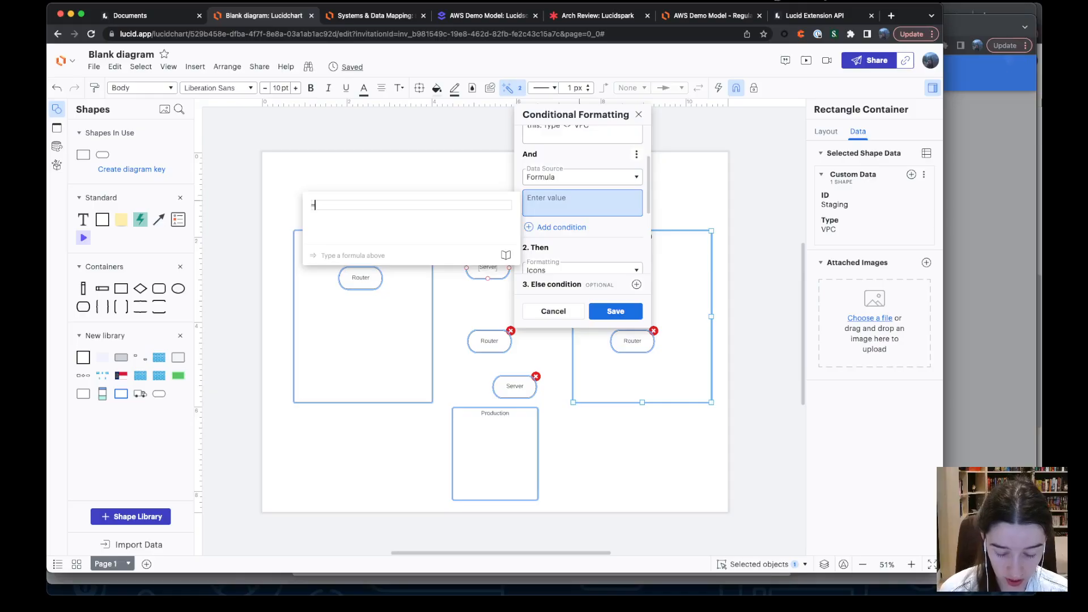
pyautogui.write('doesnotco')
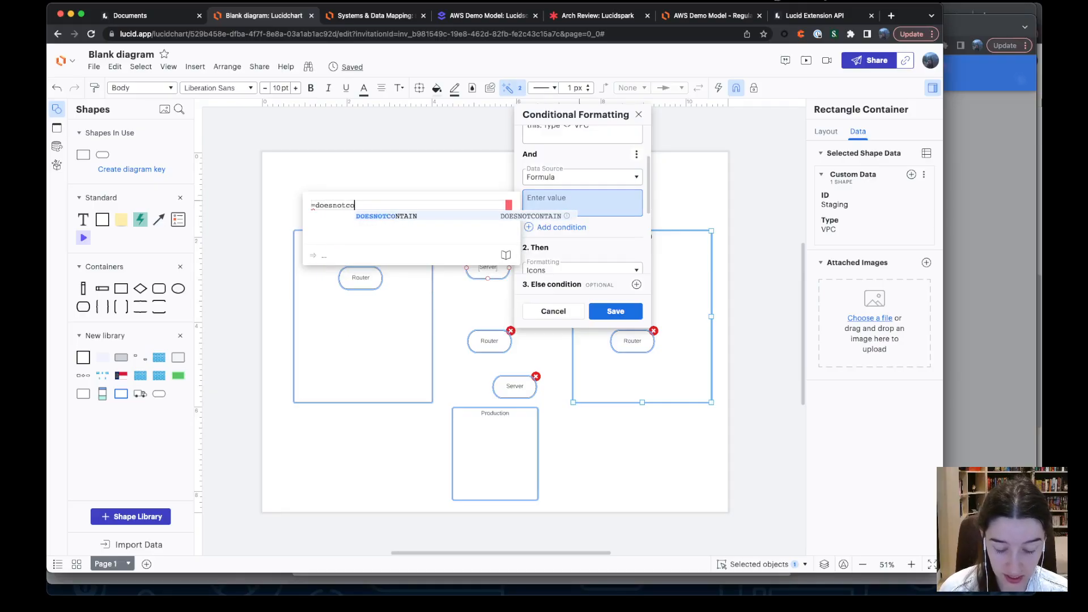
pyautogui.write('ntain')
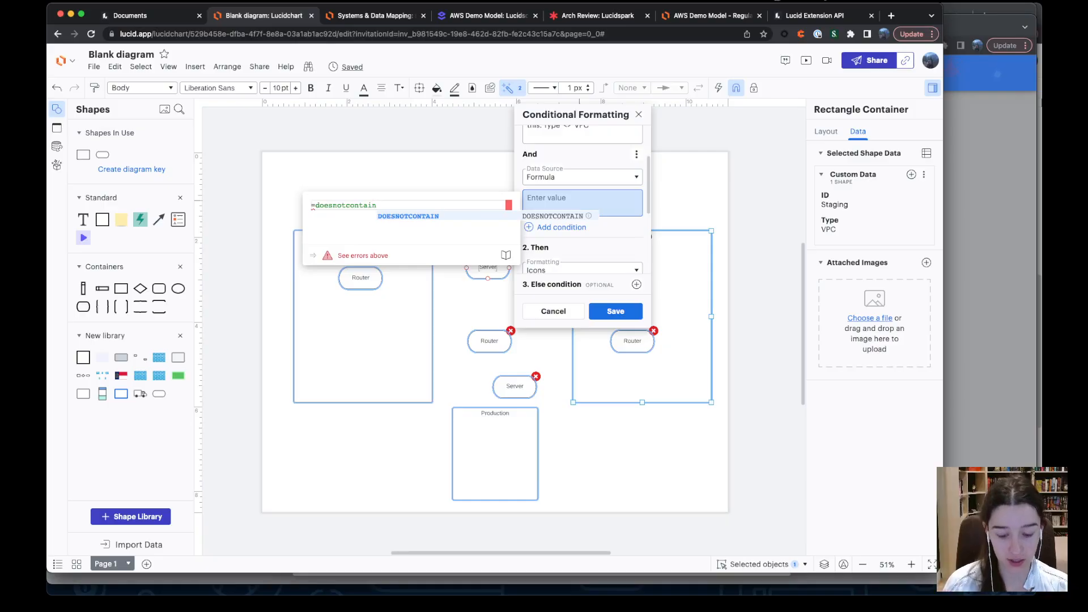
pyautogui.write('(containedby')
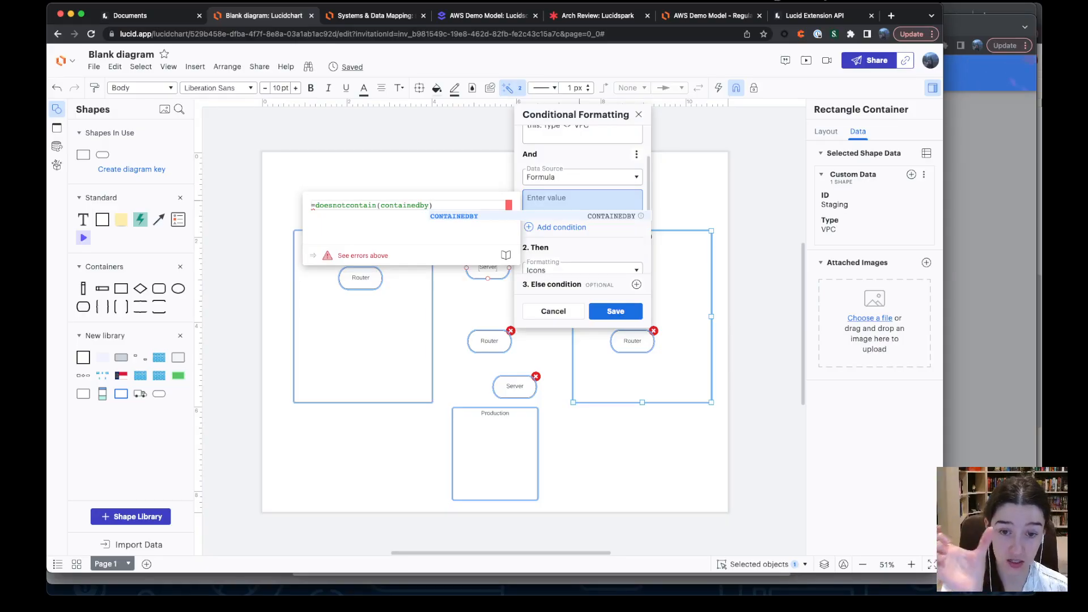
pyautogui.write(', ')
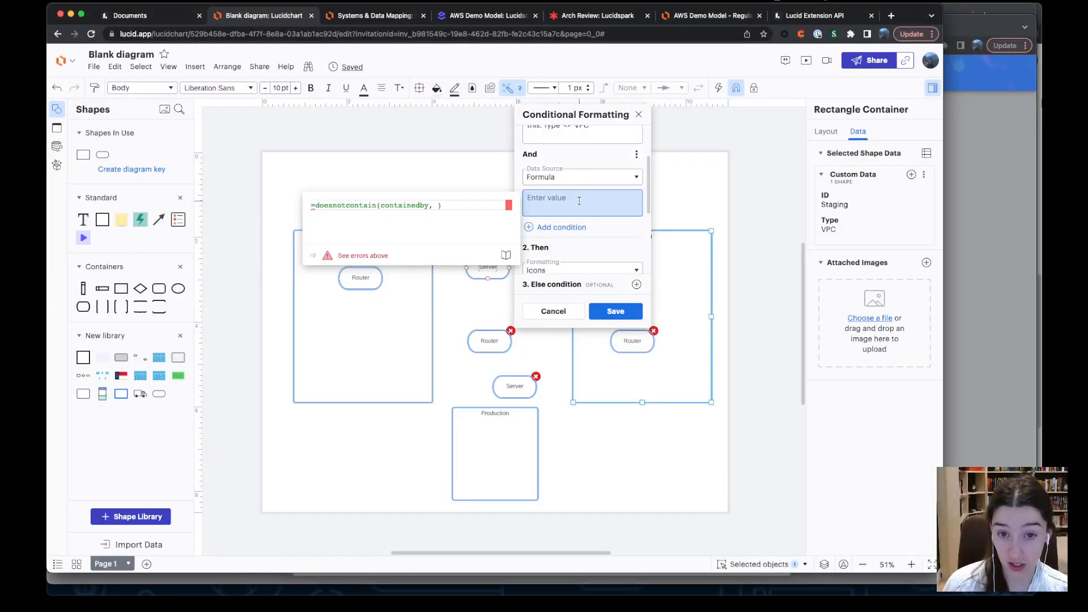
pyautogui.write("this.'VPC")
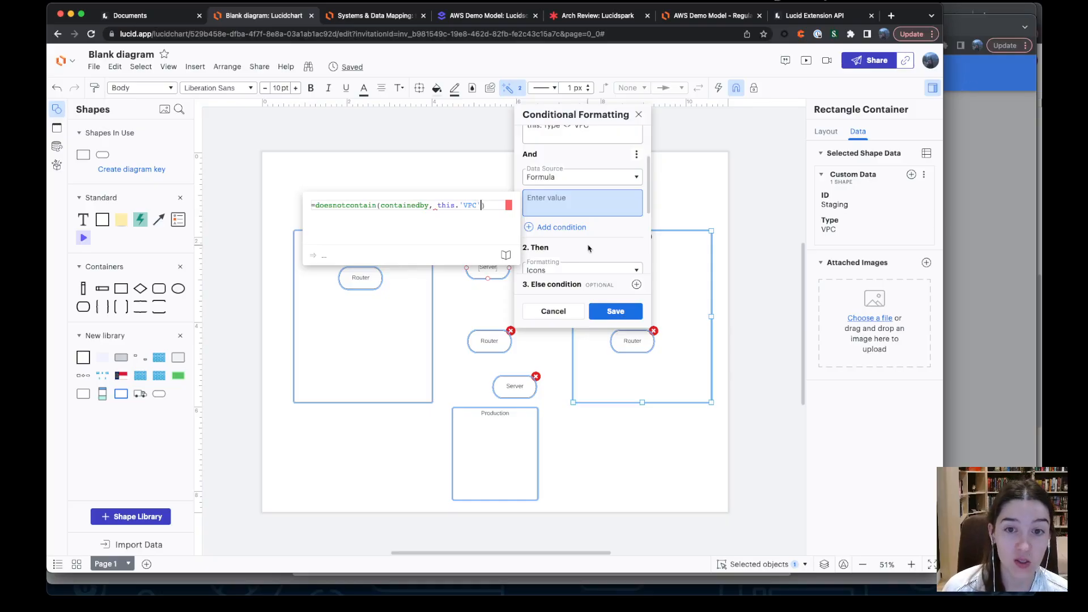
pyautogui.press('Return')
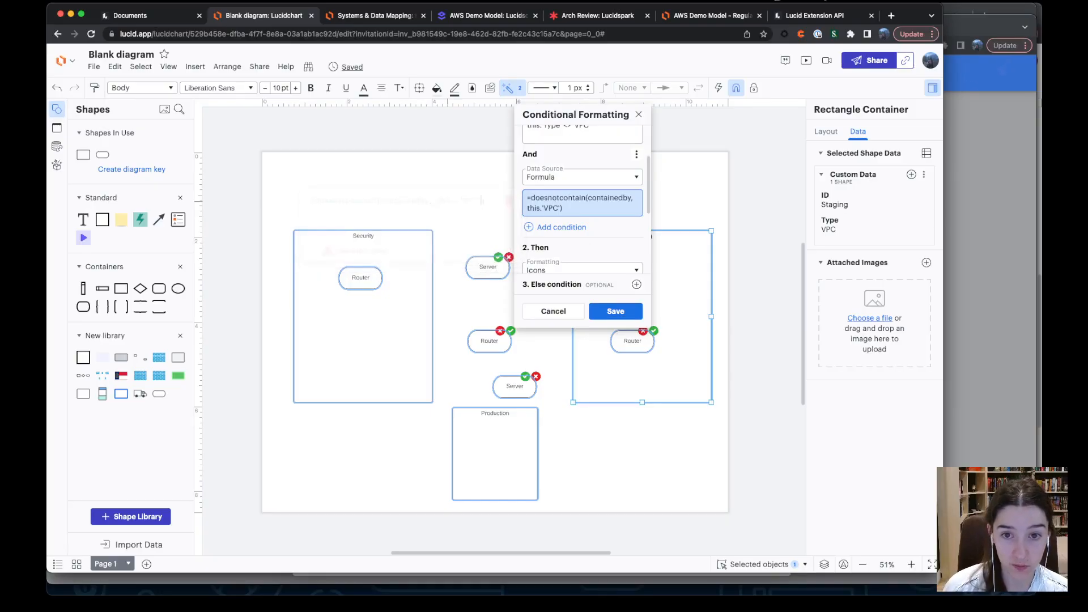
pyautogui.click(626, 317)
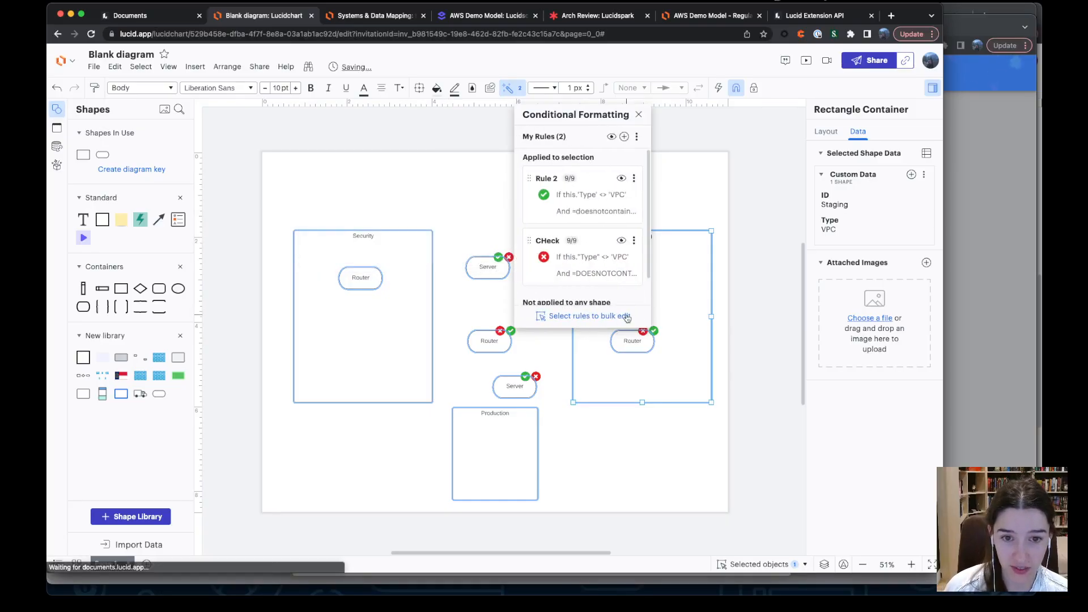
# - Replace the PlacementCorrect formula of the Router between the Security and Staging containers with CONTAINEDBY
pyautogui.click(497, 339)
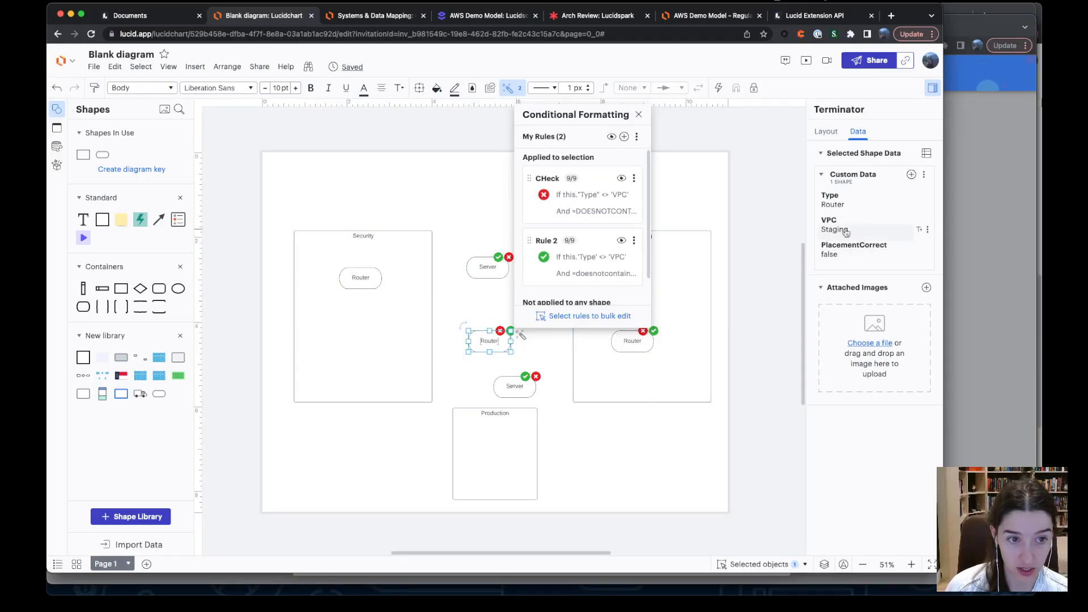
pyautogui.click(850, 257)
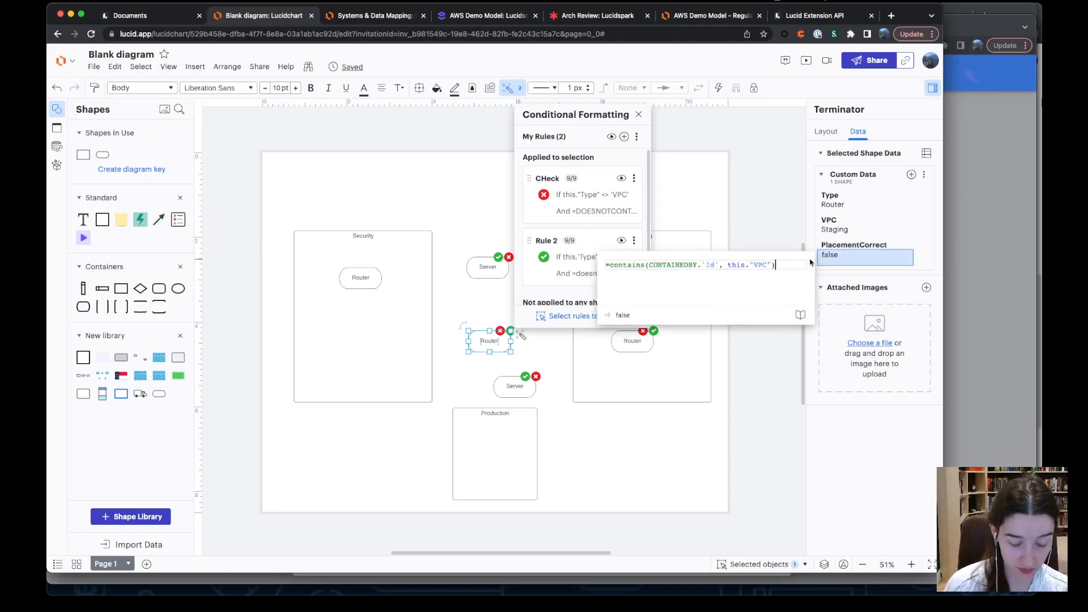
pyautogui.press('Return')
pyautogui.write('containedby')
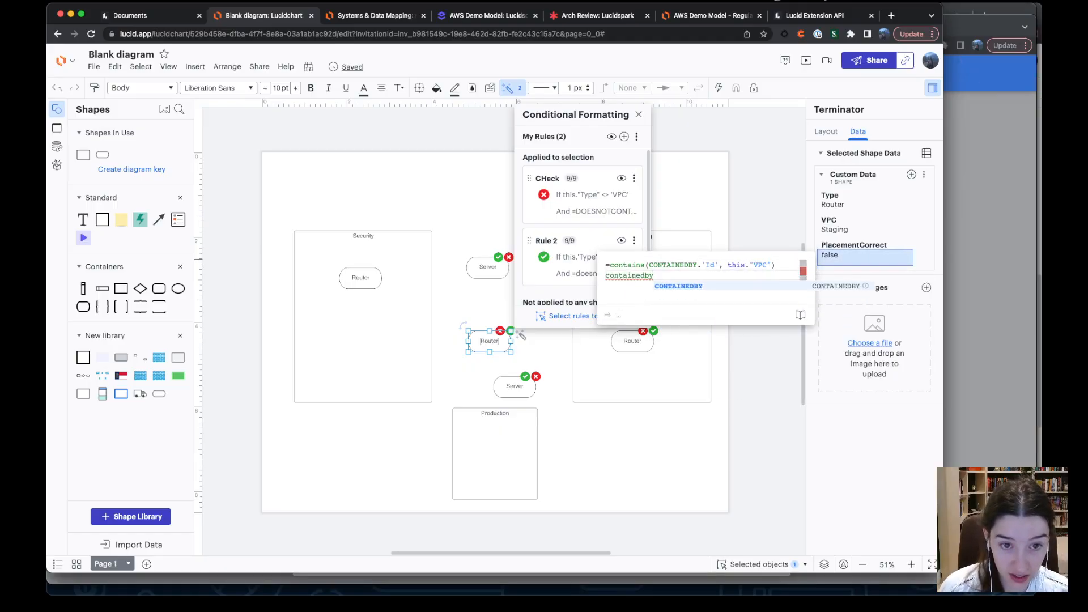
pyautogui.press('super+a')
pyautogui.write('contained')
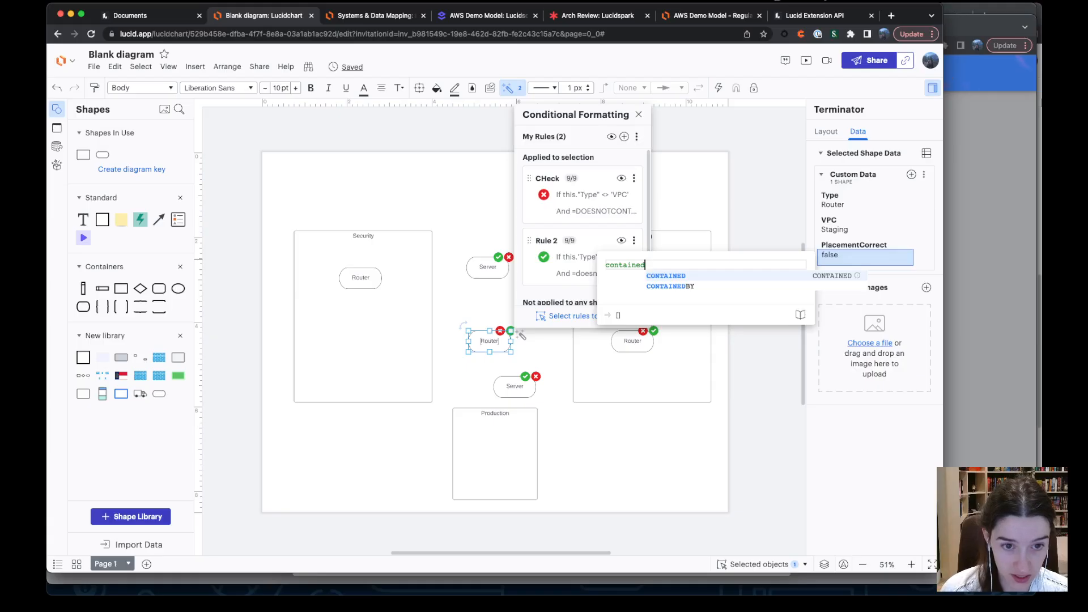
pyautogui.press('Down')
pyautogui.press('Return')
pyautogui.press('Return')
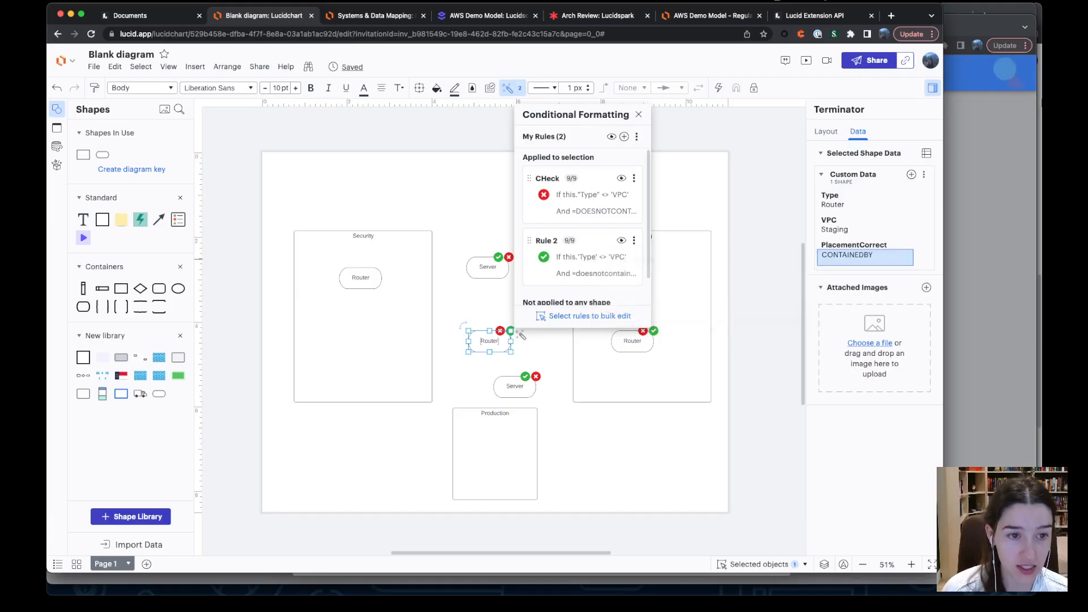
# - Turn the Router's PlacementCorrect value into the formula =CONTAINEDBY and move the Router into the Production container
pyautogui.click(906, 255)
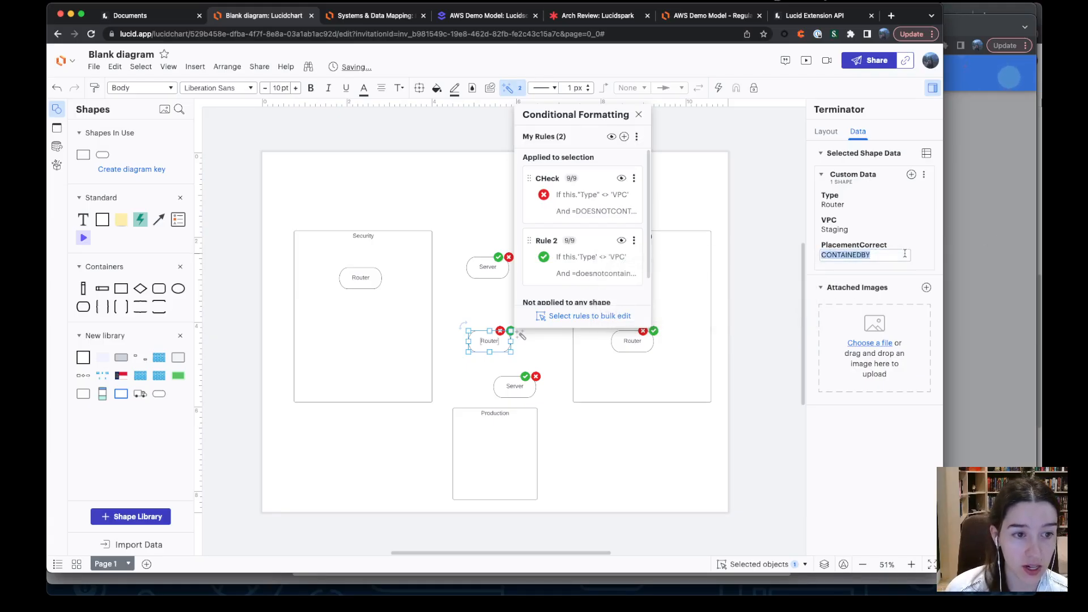
pyautogui.click(822, 255)
pyautogui.write('=')
pyautogui.press('Return')
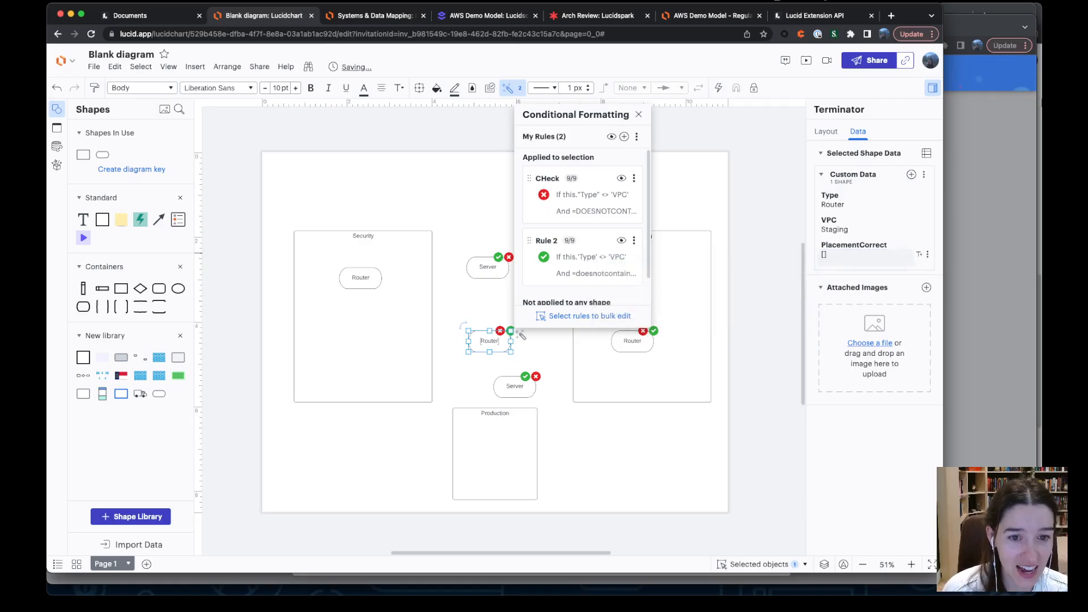
pyautogui.click(837, 259)
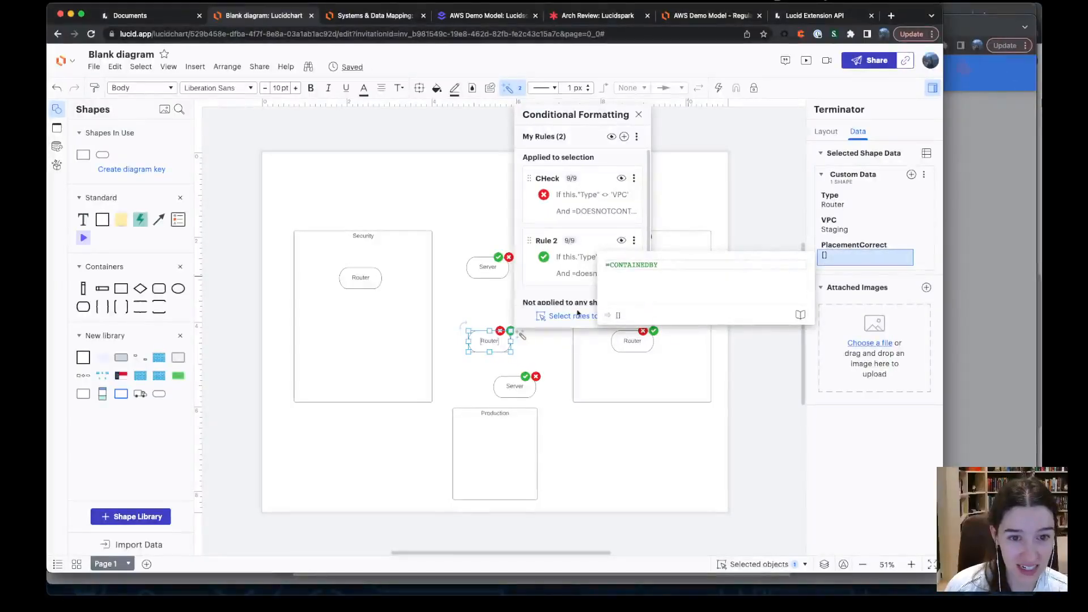
pyautogui.moveTo(506, 339); pyautogui.dragTo(496, 438)
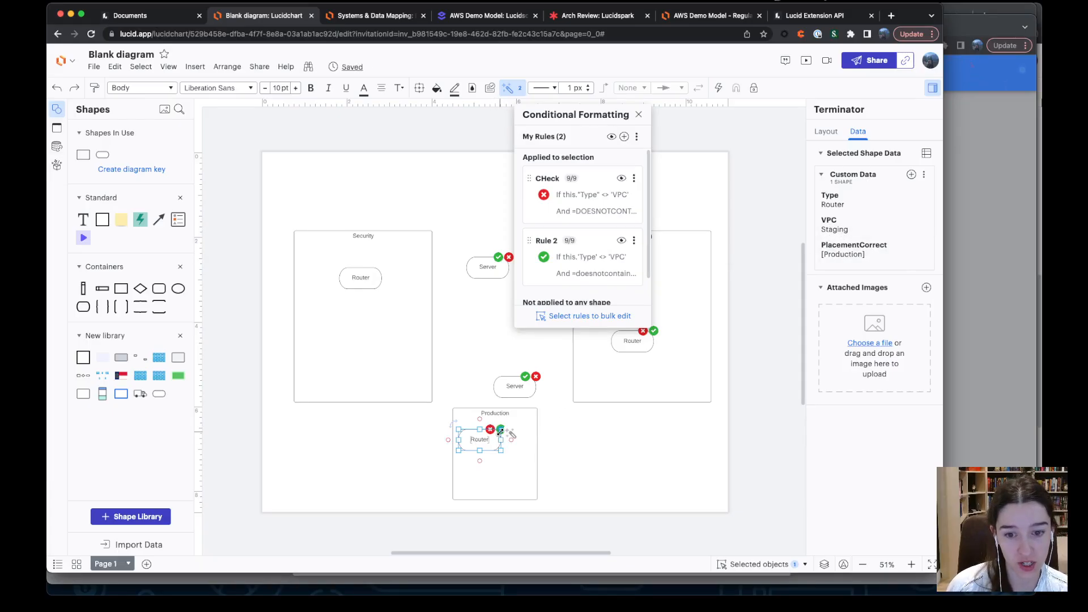
# - Open Rule 2 and change its library icon to the red circle with a cross, coloured a brighter red
pyautogui.click(582, 268)
pyautogui.scroll(-5, 583, 208)
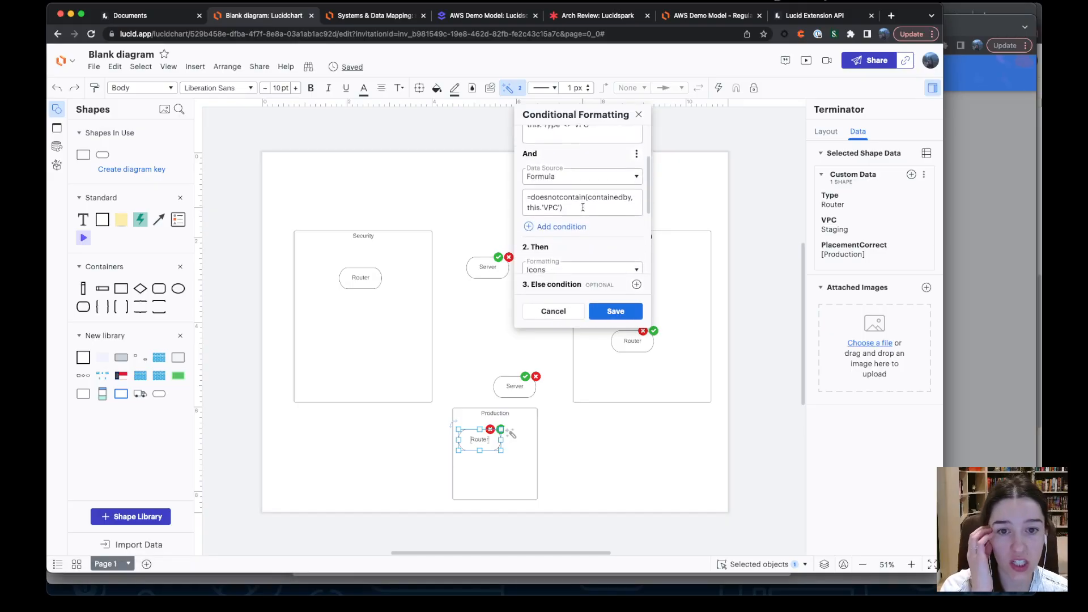
pyautogui.scroll(-3, 583, 207)
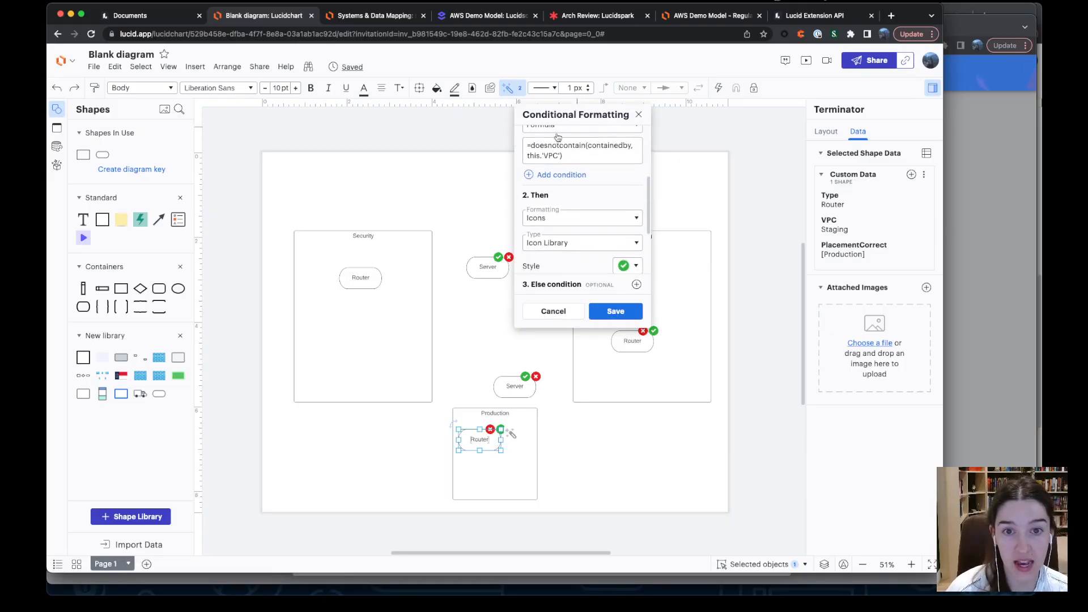
pyautogui.scroll(-2, 589, 230)
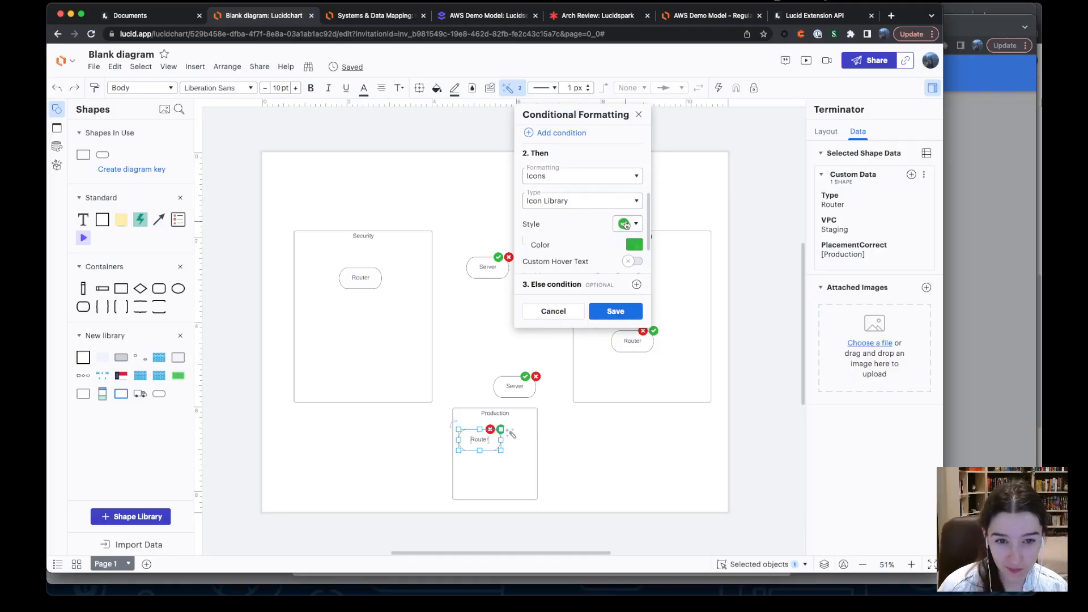
pyautogui.click(625, 225)
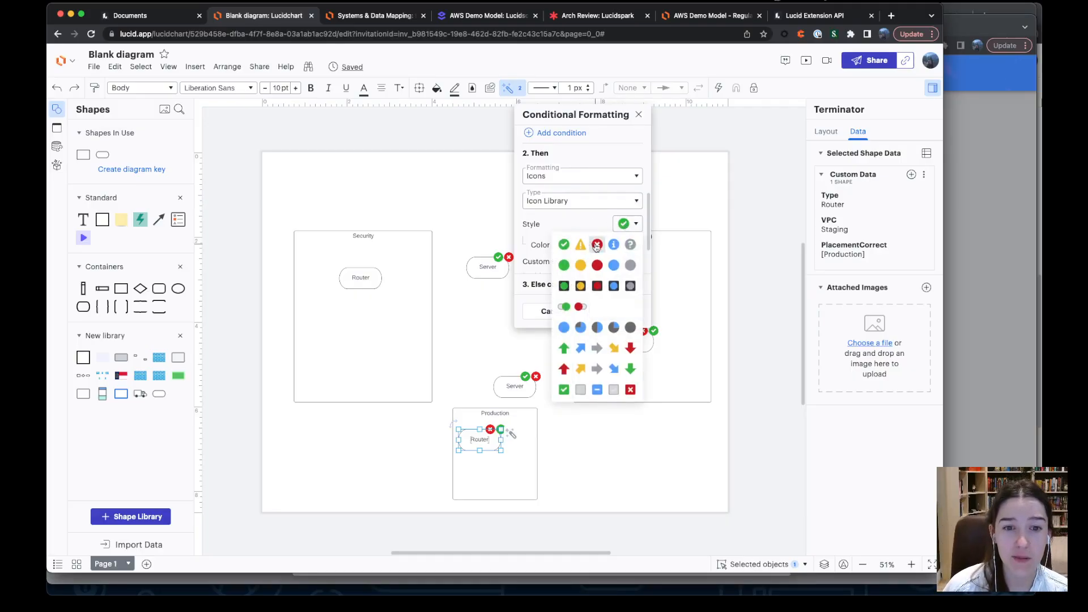
pyautogui.click(581, 202)
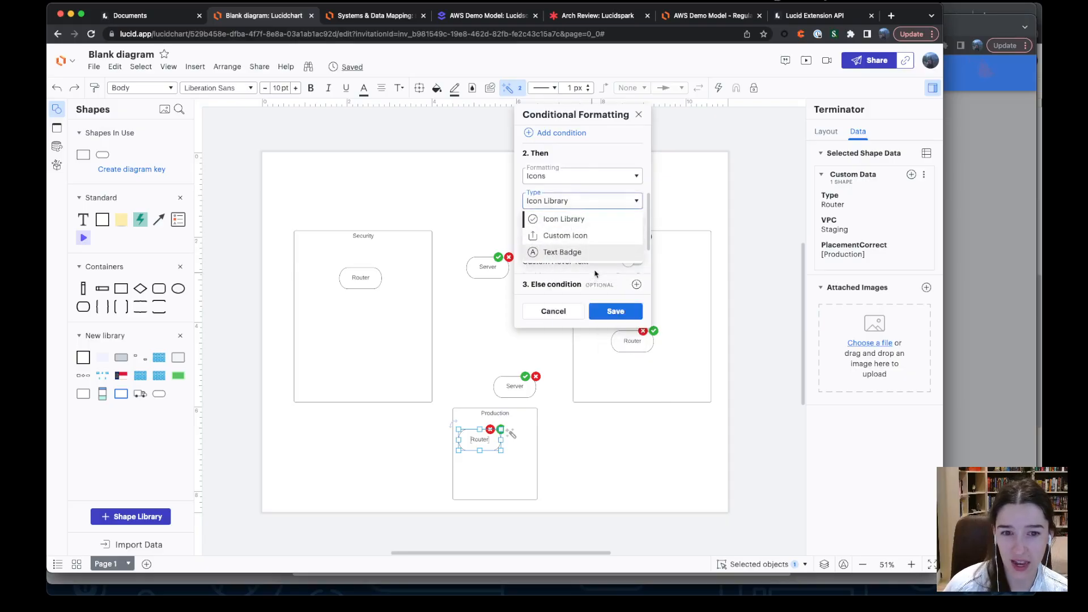
pyautogui.click(596, 272)
pyautogui.click(628, 224)
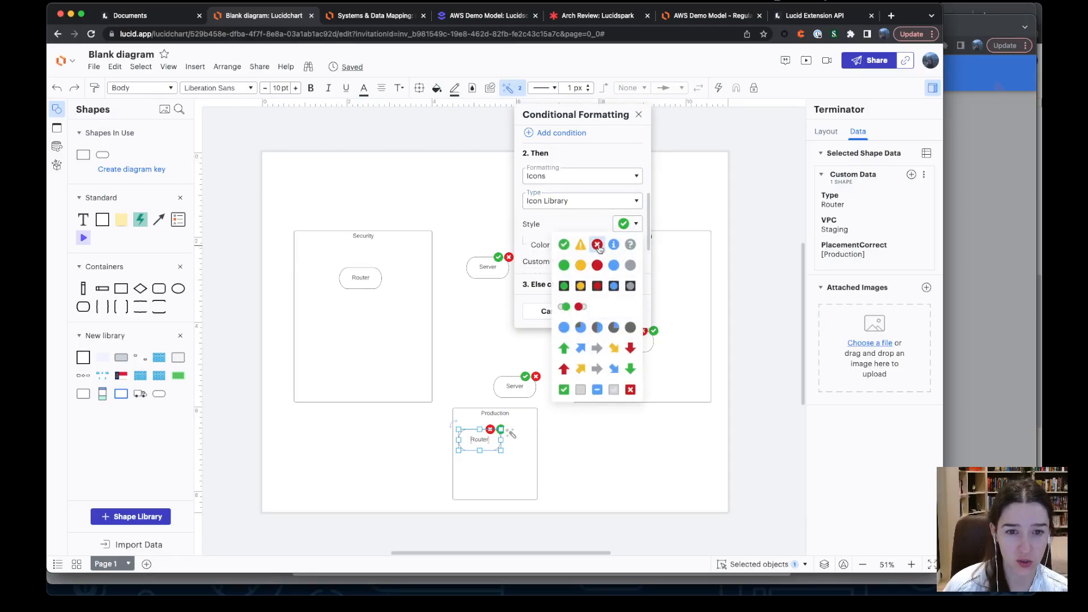
pyautogui.click(598, 246)
pyautogui.click(634, 244)
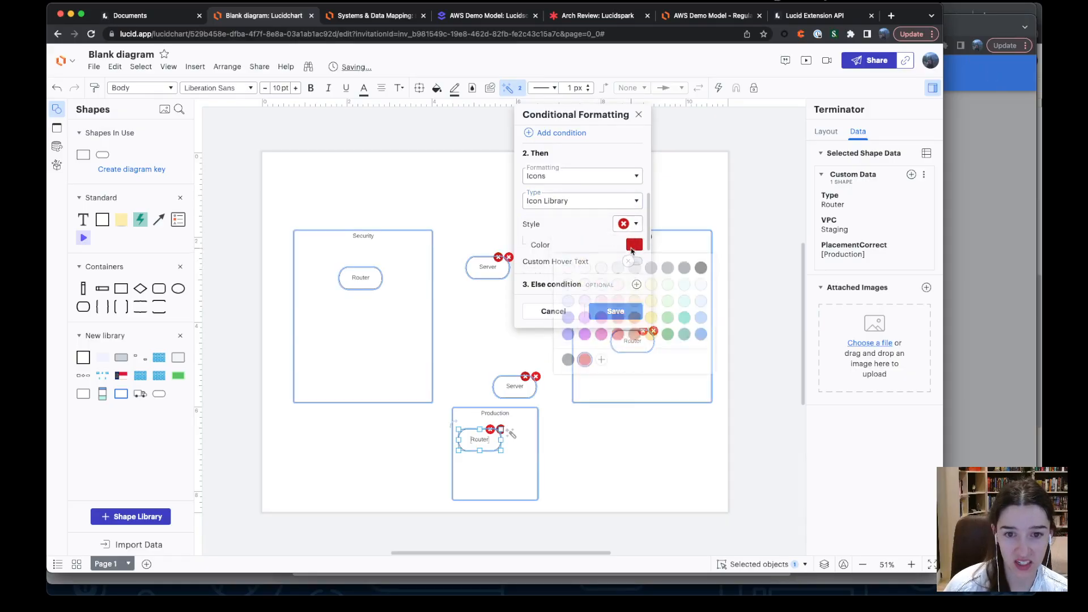
pyautogui.click(618, 338)
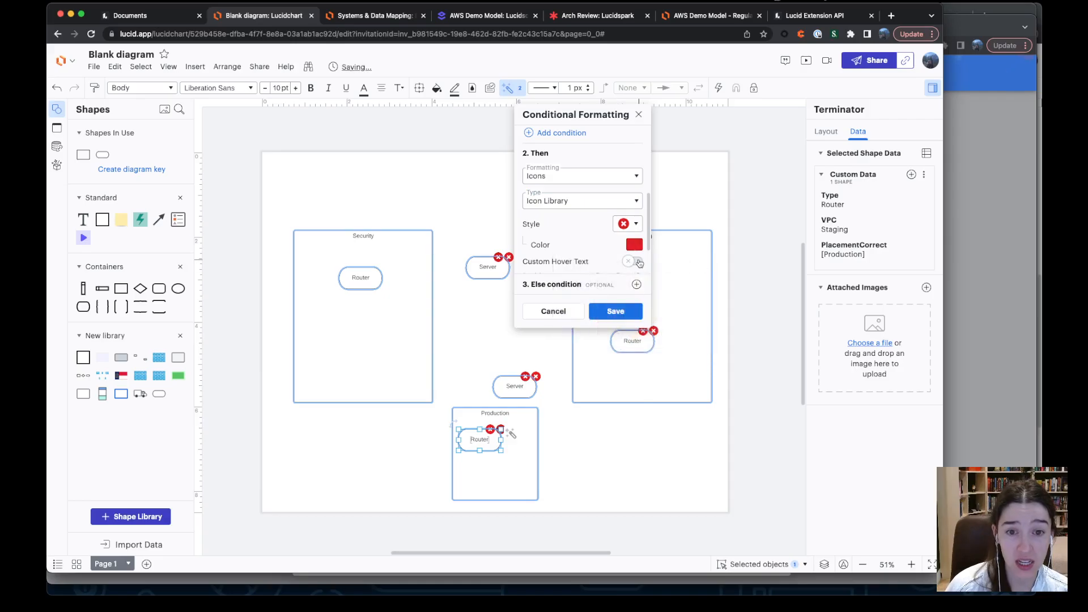
# - Enable custom hover text for Rule 2's icon and enter: Placement incorrect - place shape into {{=this."VPC"}}
pyautogui.click(640, 262)
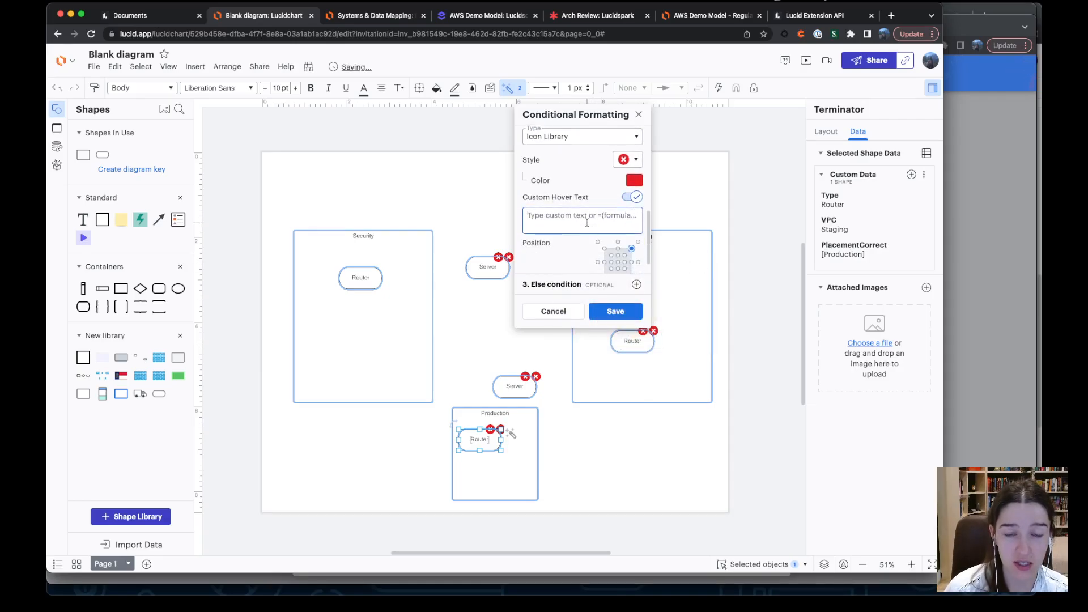
pyautogui.write('Plac')
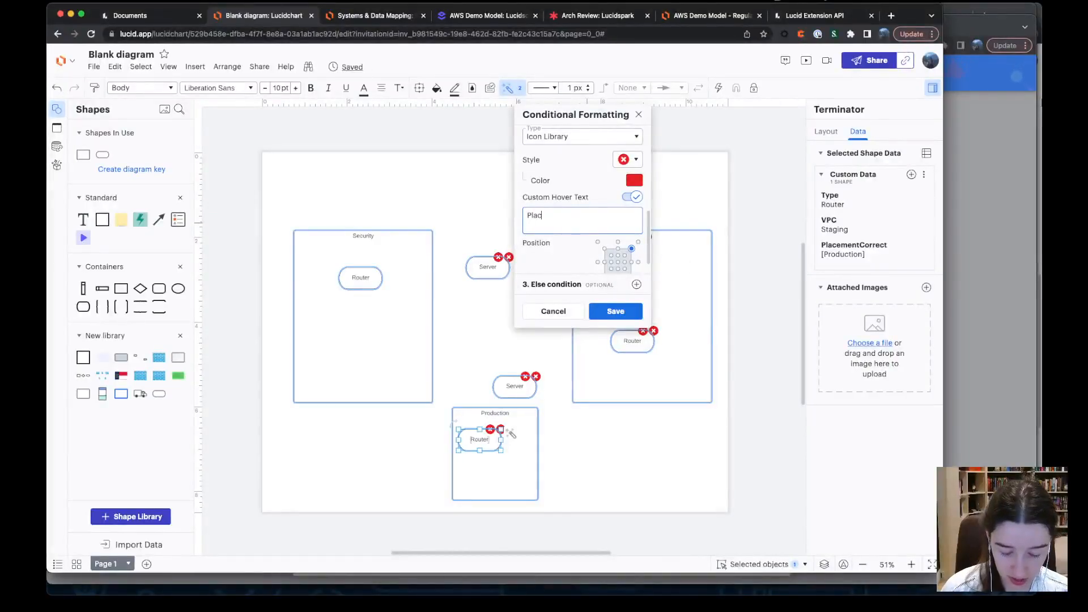
pyautogui.write('ement incorrect ')
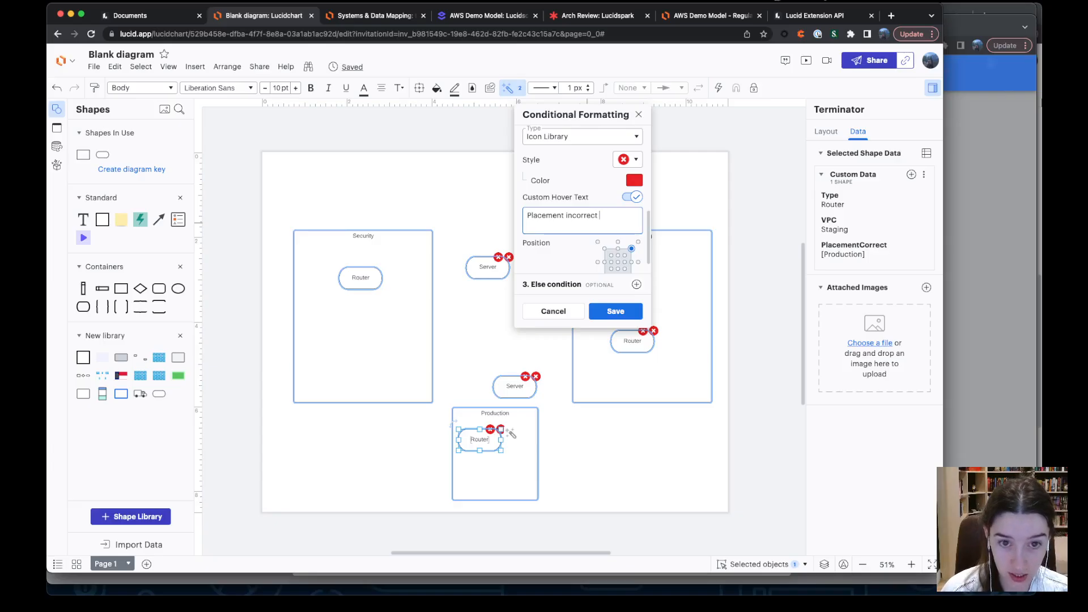
pyautogui.write('-')
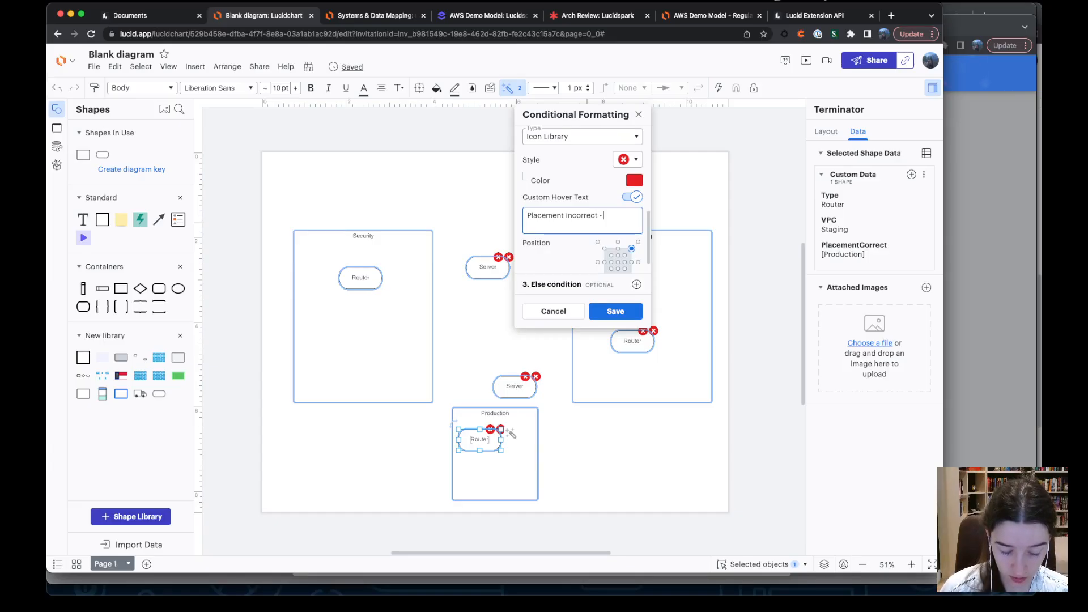
pyautogui.write(' place sha')
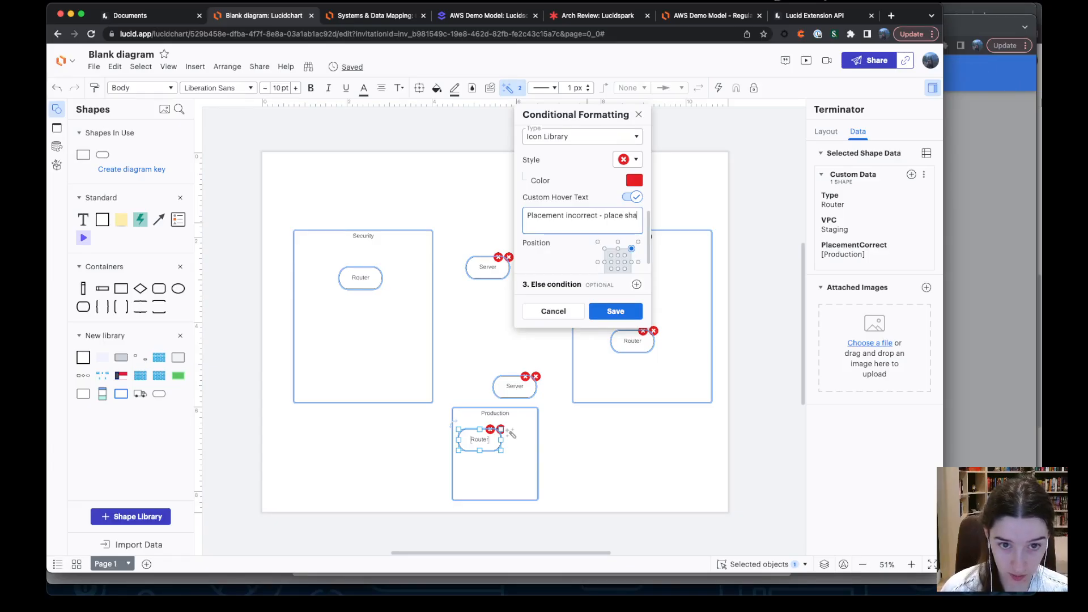
pyautogui.write('pe into {{')
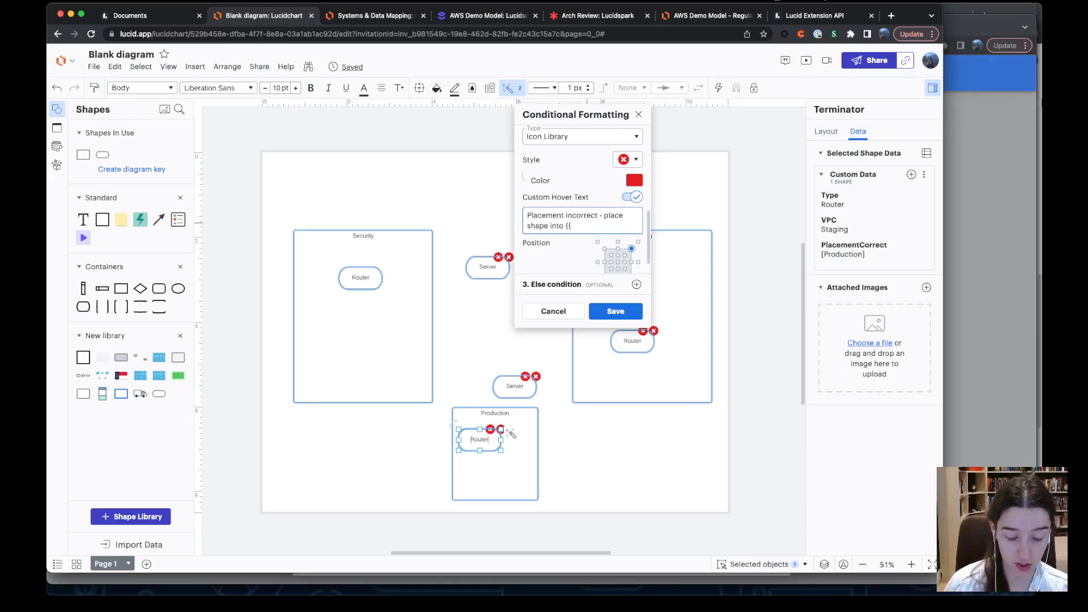
pyautogui.write('=')
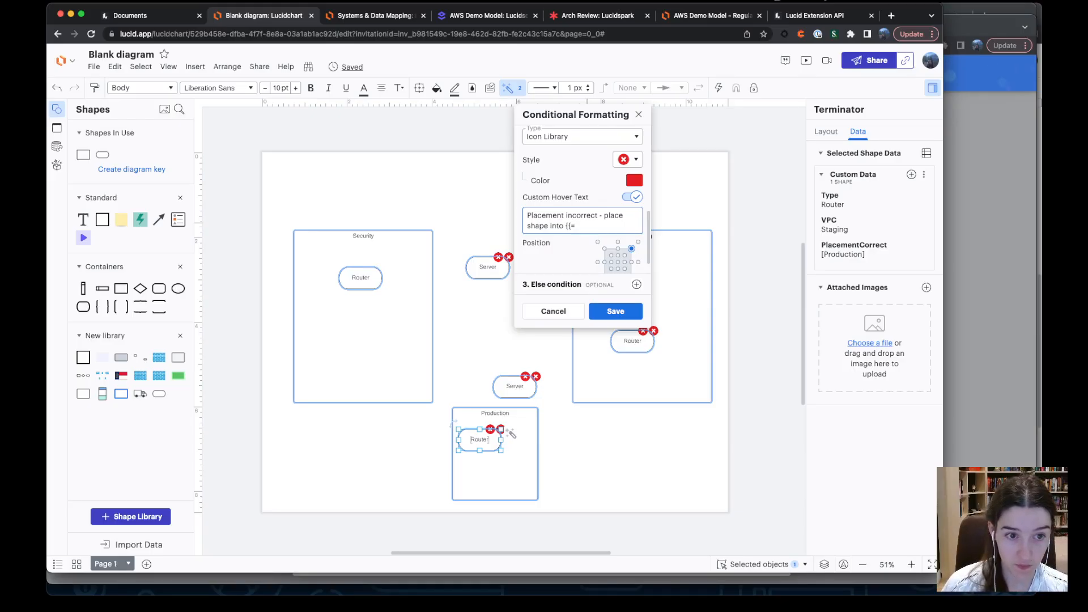
pyautogui.write('this.VPC')
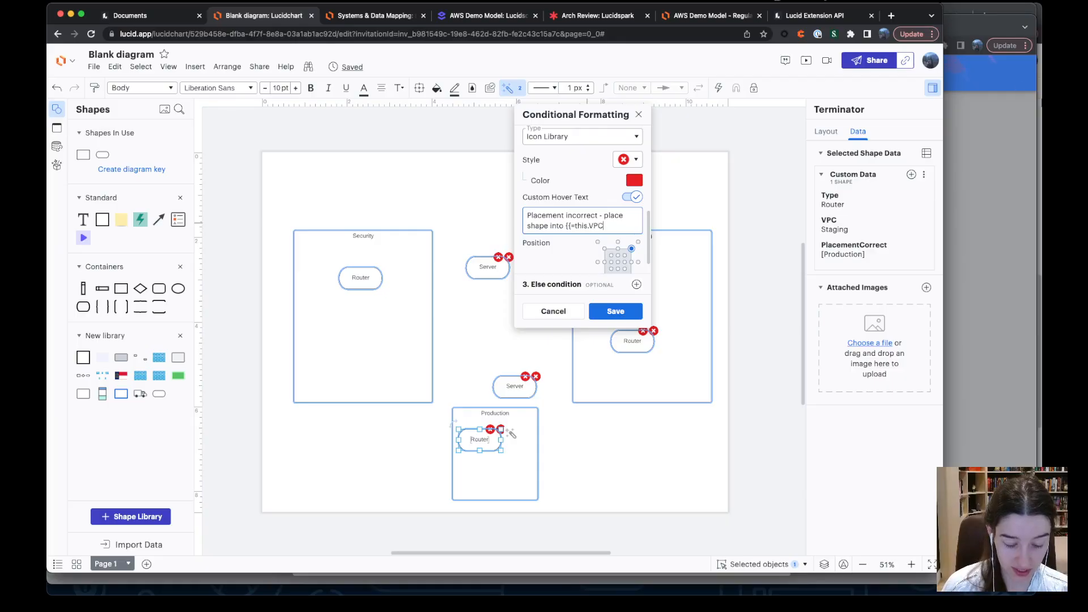
pyautogui.press('BackSpace')
pyautogui.press('BackSpace')
pyautogui.press('BackSpace')
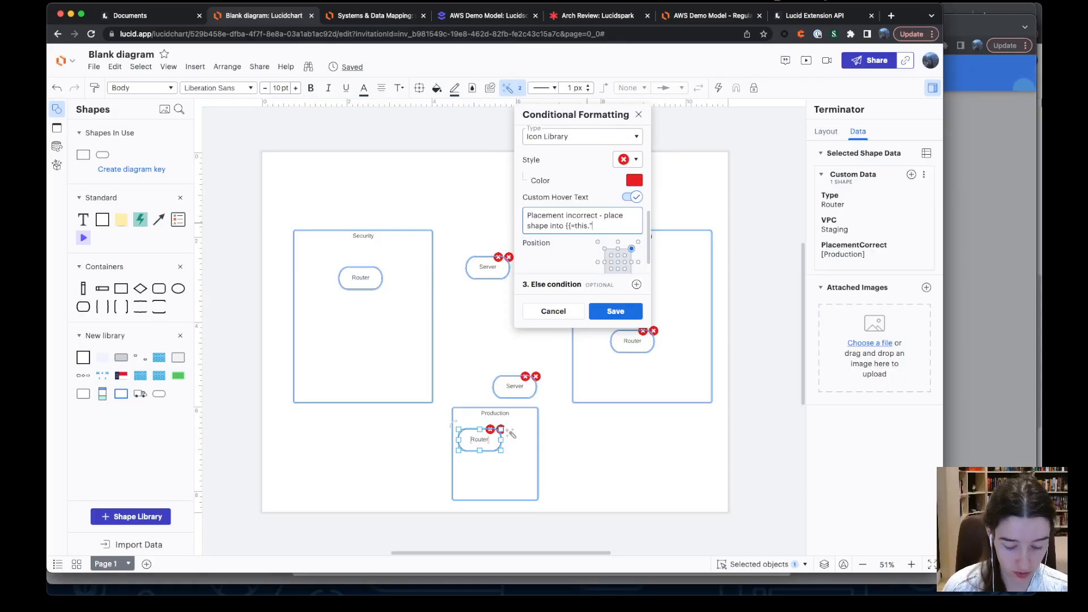
pyautogui.write('"VPC"')
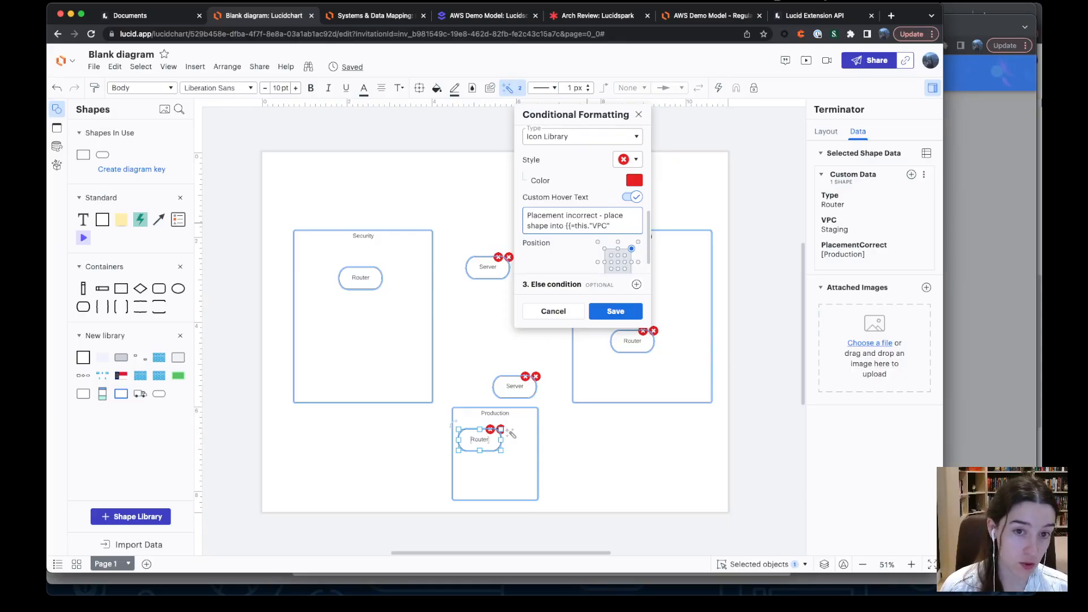
pyautogui.write('}}')
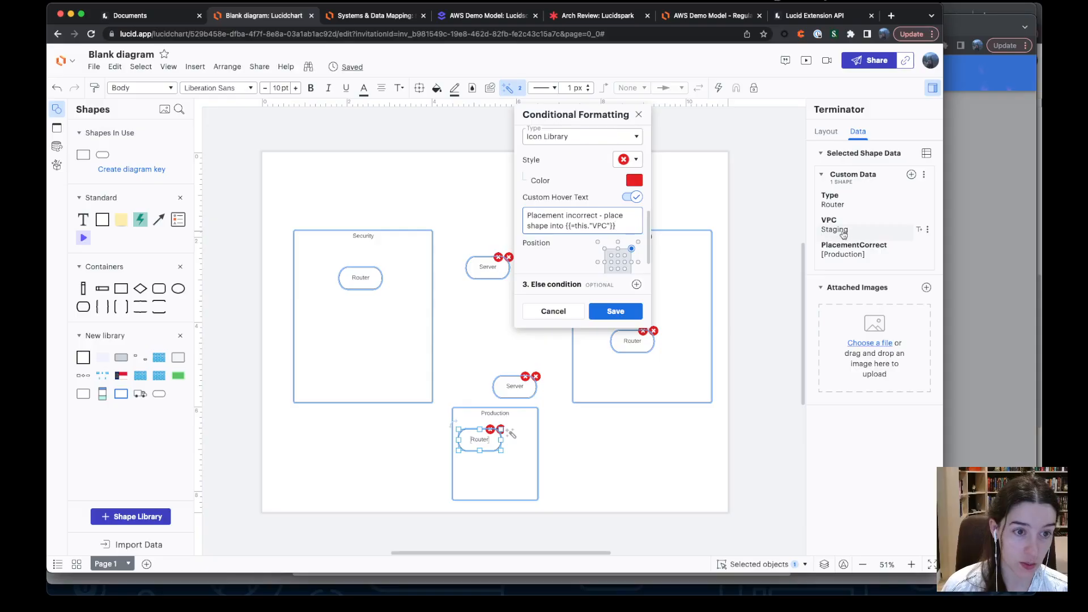
pyautogui.press('Return')
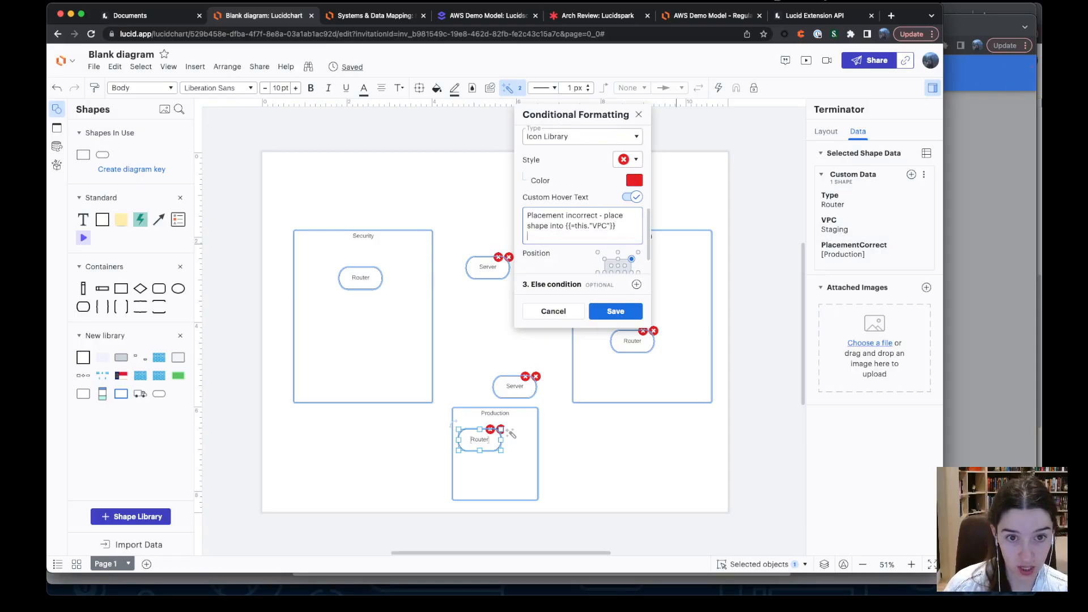
pyautogui.press('BackSpace')
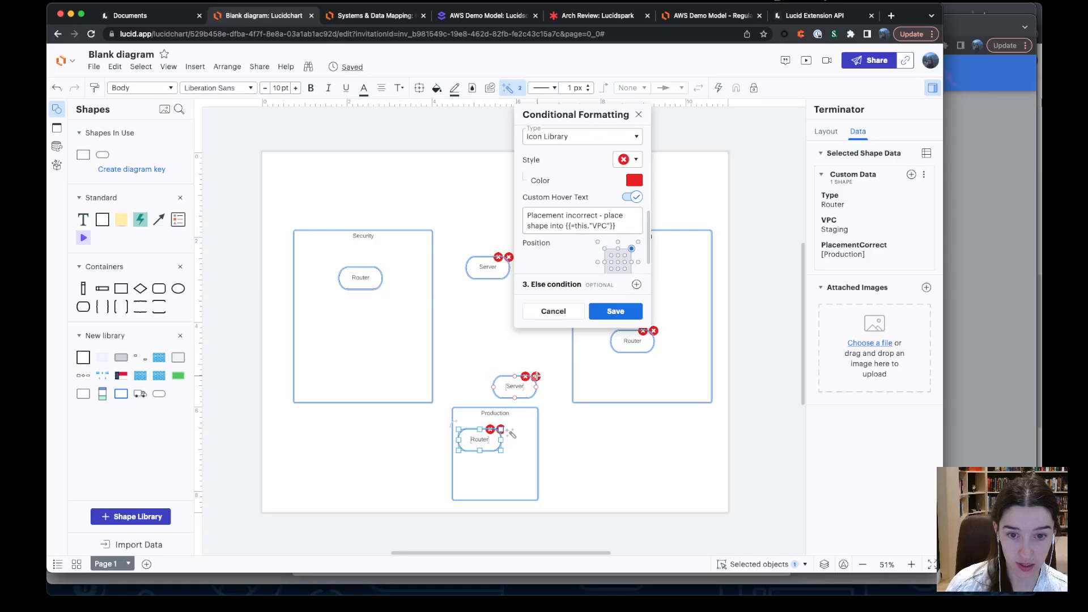
# - Set the icon position to the shape's top-left corner to check the Server's hover text, and restore the top-right corner position
pyautogui.moveTo(536, 376)
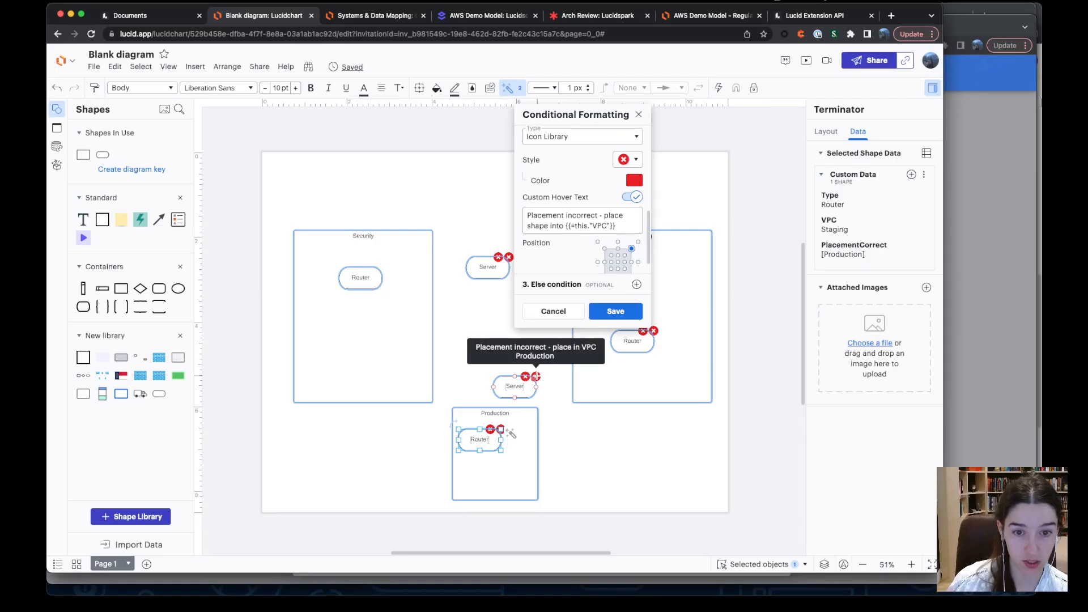
pyautogui.moveTo(501, 429)
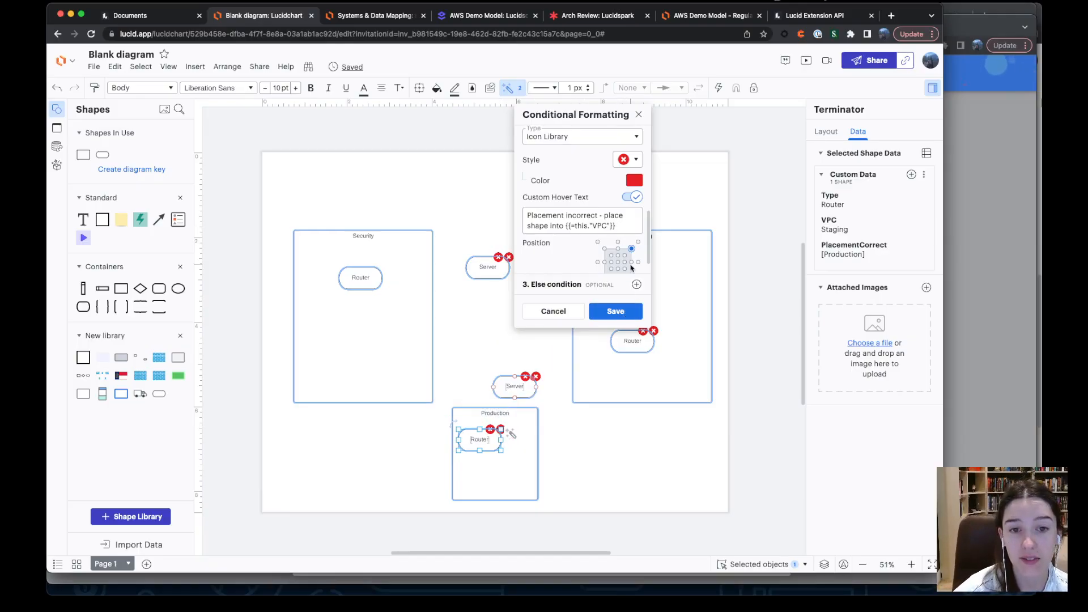
pyautogui.scroll(-1, 607, 233)
pyautogui.click(605, 226)
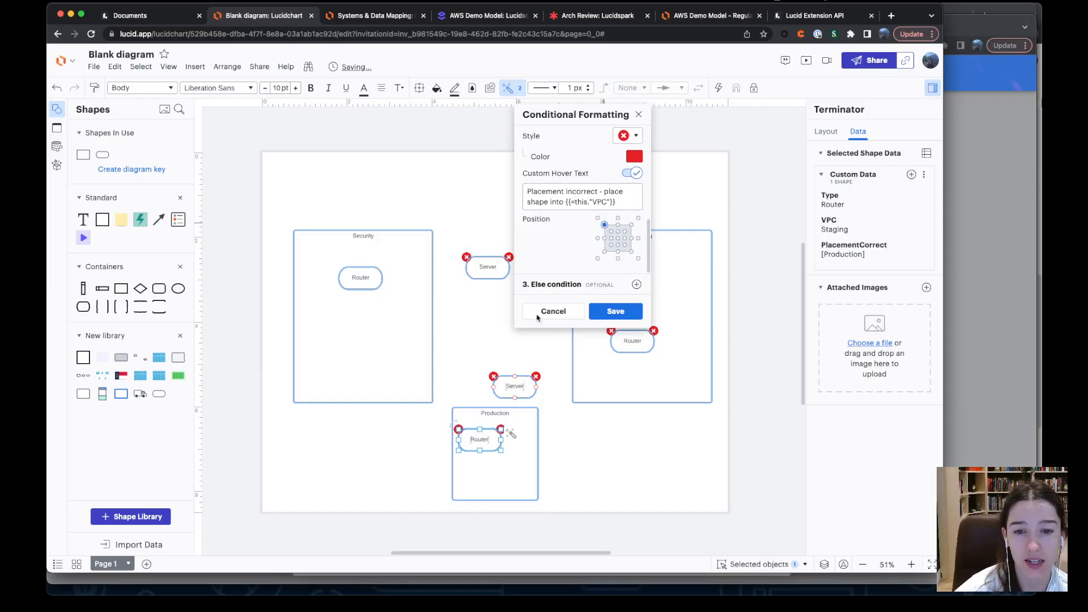
pyautogui.moveTo(492, 376)
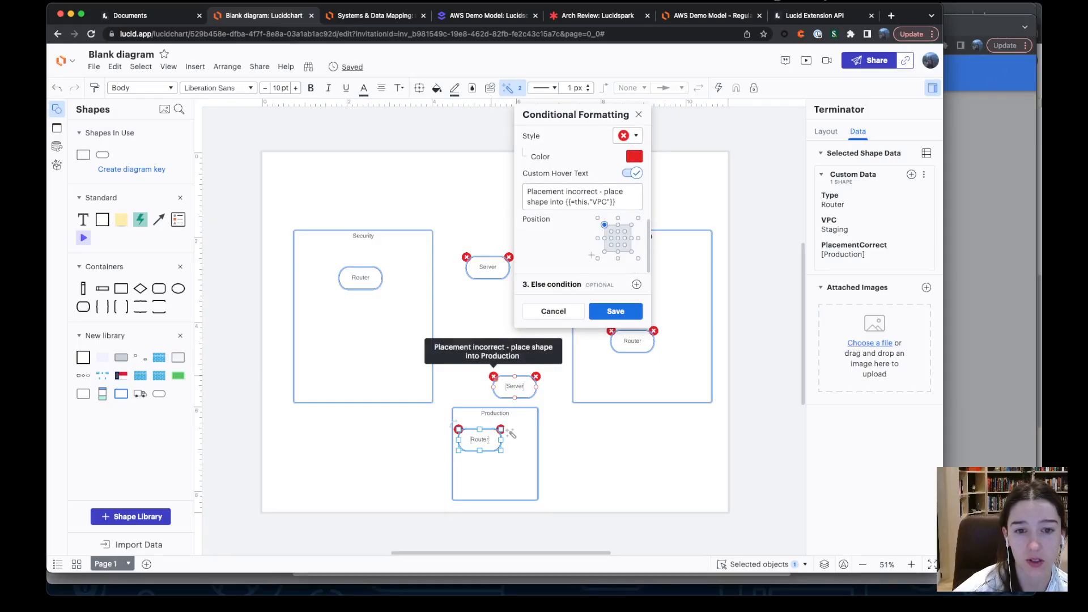
pyautogui.click(632, 225)
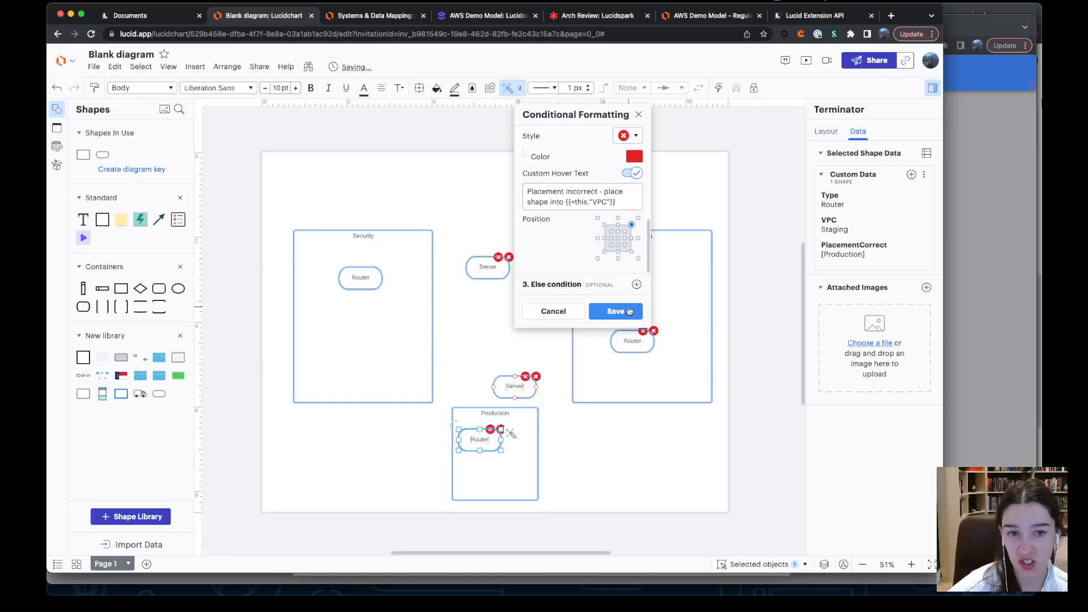
# - Save Rule 2 and delete the CHeck rule
pyautogui.click(629, 311)
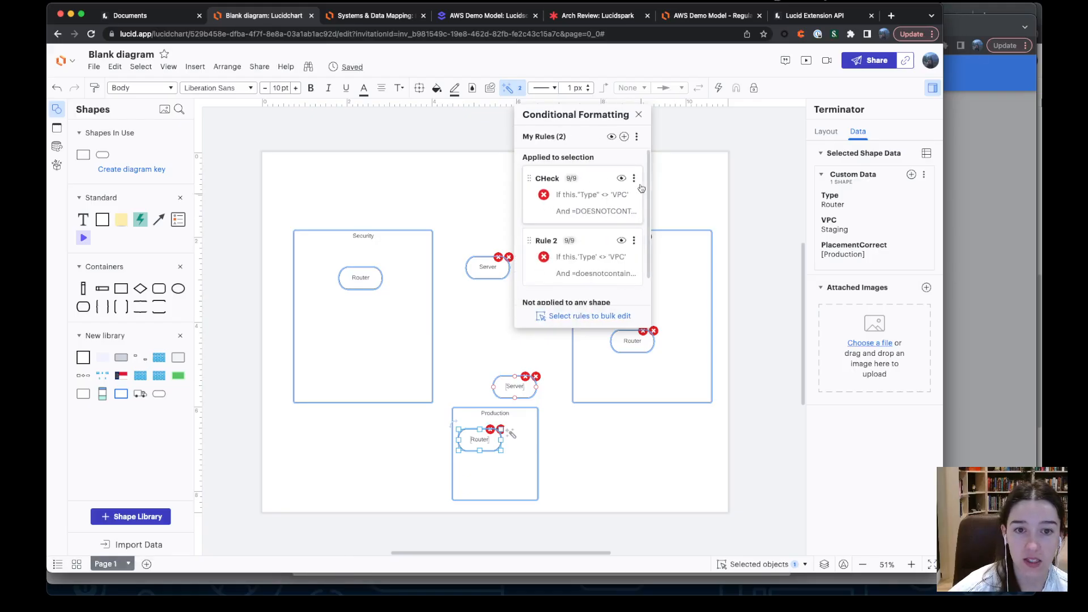
pyautogui.click(633, 178)
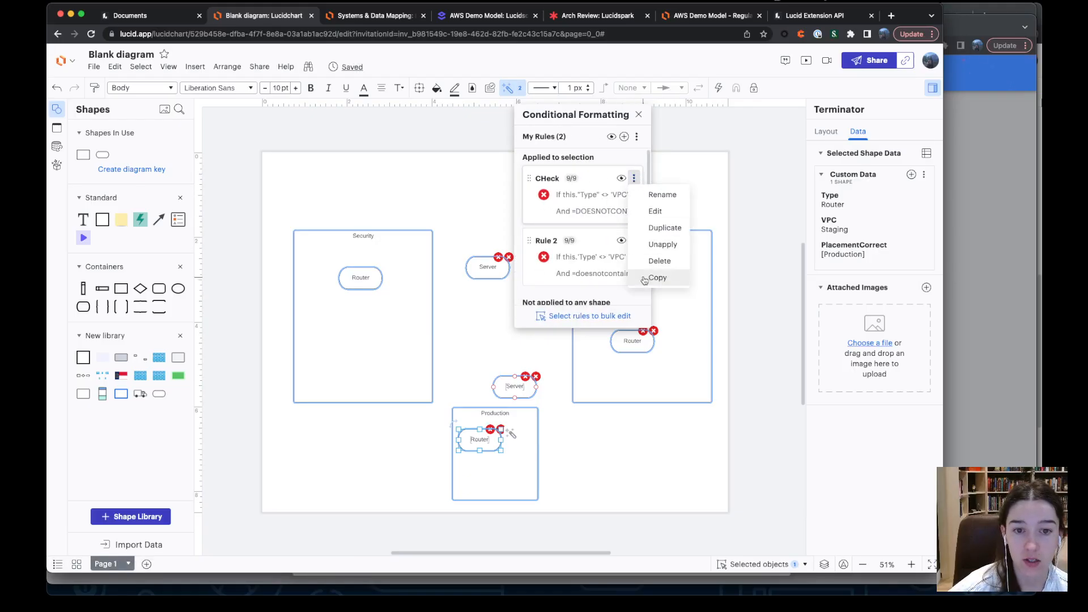
pyautogui.click(644, 279)
pyautogui.click(633, 178)
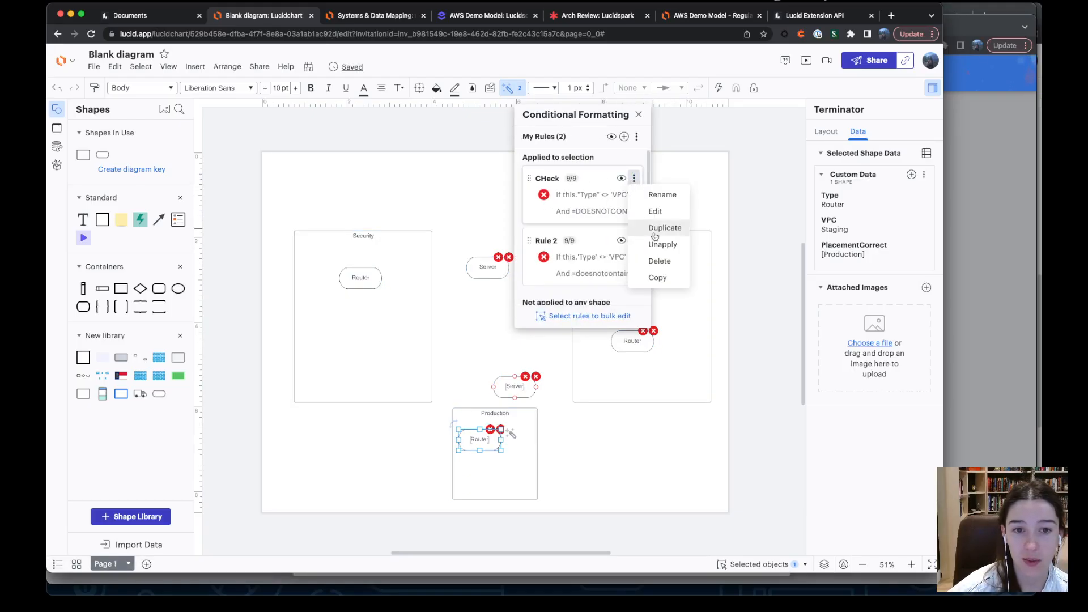
pyautogui.click(659, 261)
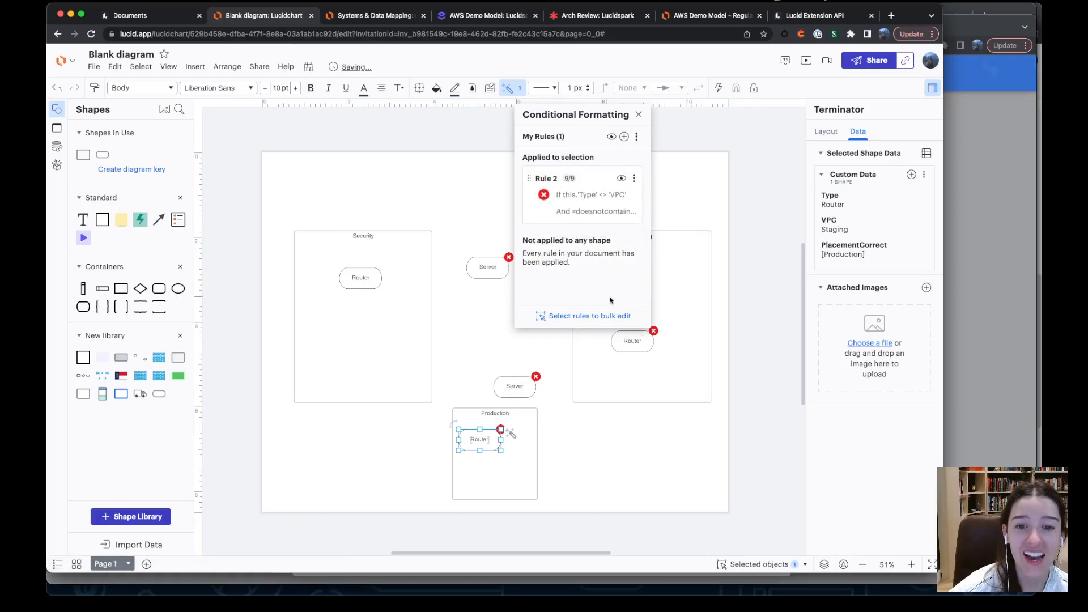
# - Rename Rule 2 as Placement Check
pyautogui.doubleClick(544, 178)
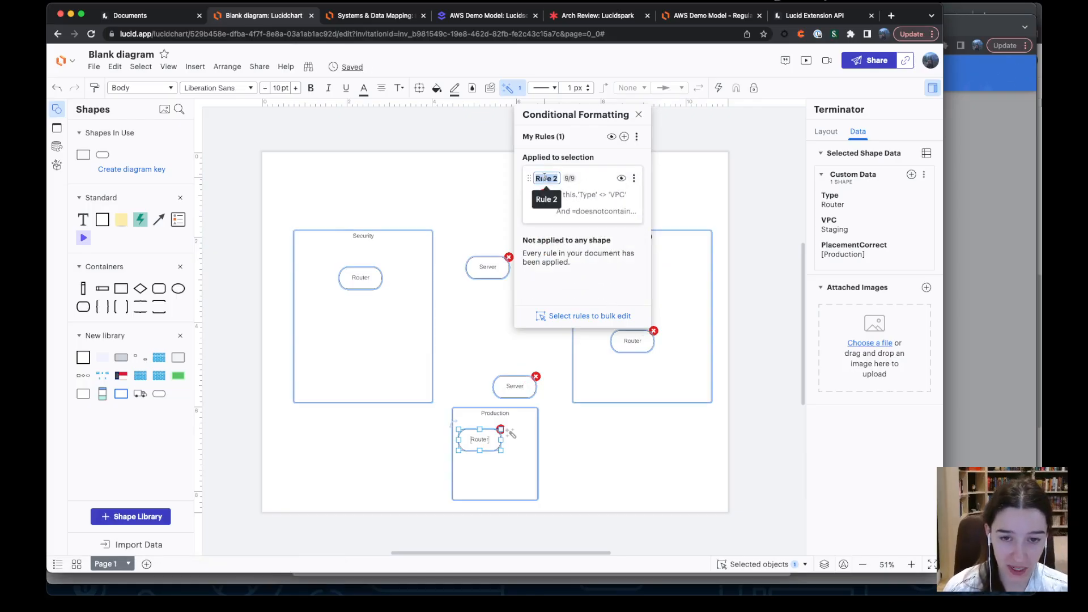
pyautogui.write('Placement Check')
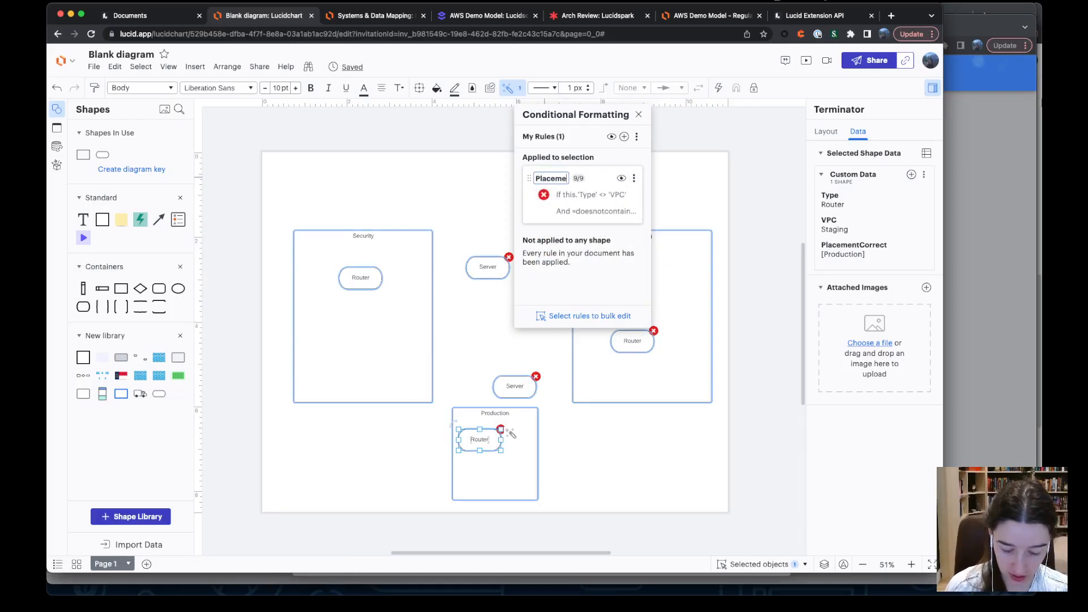
pyautogui.press('Return')
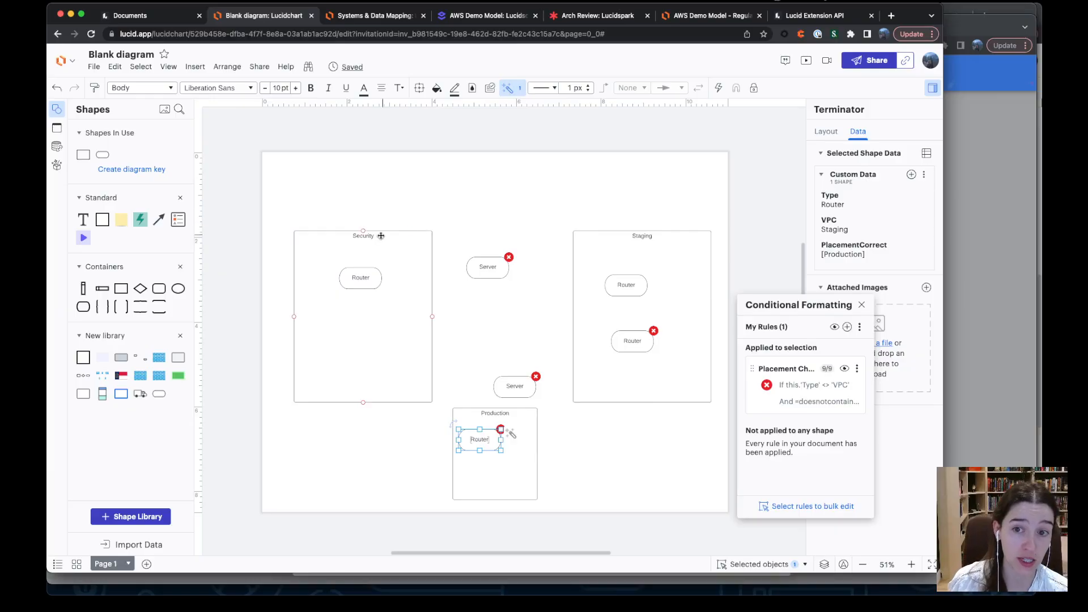
# - Delete all the Server and Router shapes from the diagram, keeping the three VPC containers
pyautogui.moveTo(472, 237); pyautogui.dragTo(526, 394)
pyautogui.keyDown('shift'); pyautogui.click(480, 442); pyautogui.keyUp('shift')
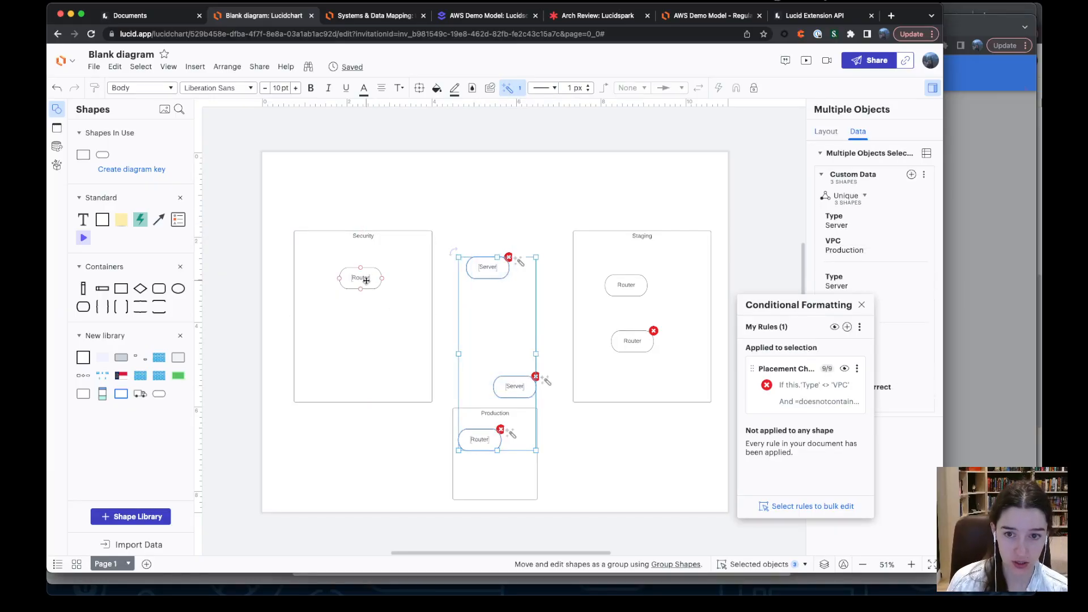
pyautogui.keyDown('shift'); pyautogui.click(366, 281); pyautogui.keyUp('shift')
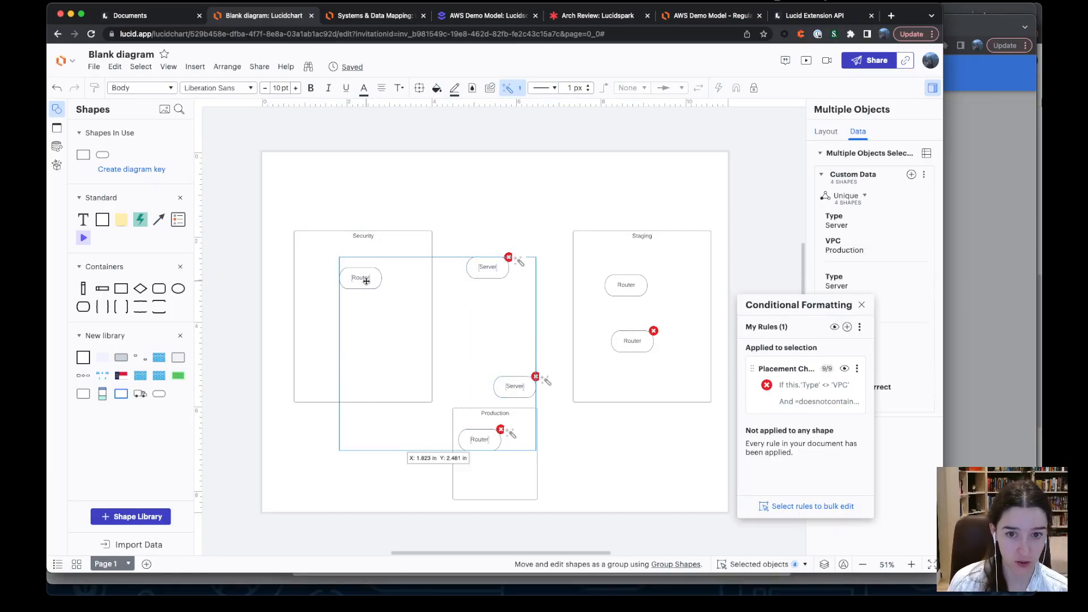
pyautogui.keyDown('shift'); pyautogui.click(629, 283); pyautogui.keyUp('shift')
pyautogui.keyDown('shift'); pyautogui.click(631, 337); pyautogui.keyUp('shift')
pyautogui.press('Delete')
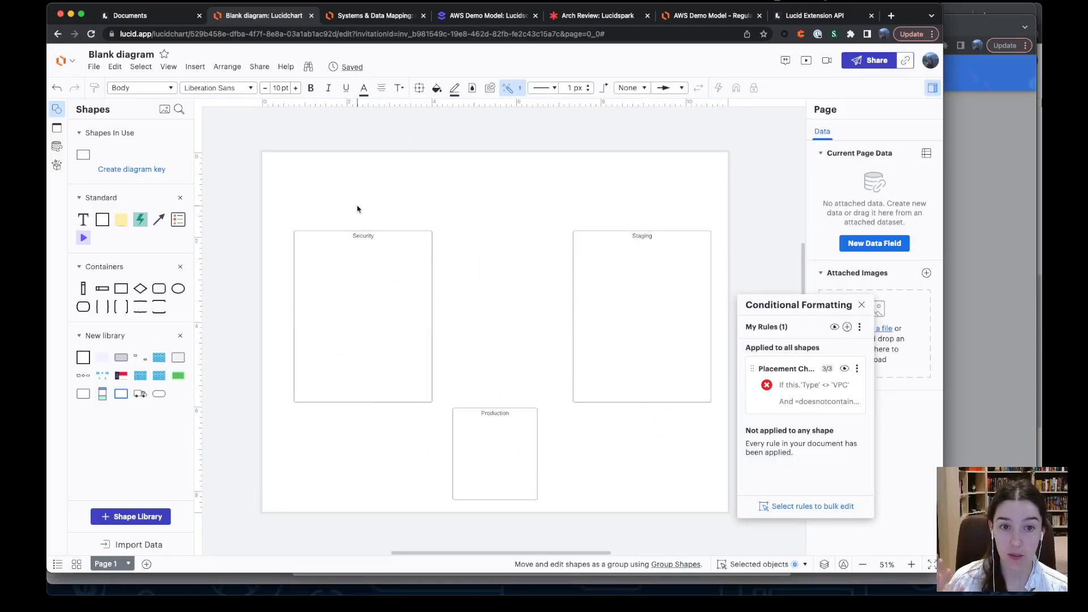
# - Move the Production container over the Security container and enlarge it to cover Security and reach the edge of the Staging container
pyautogui.moveTo(358, 206); pyautogui.dragTo(631, 304)
pyautogui.click(549, 477)
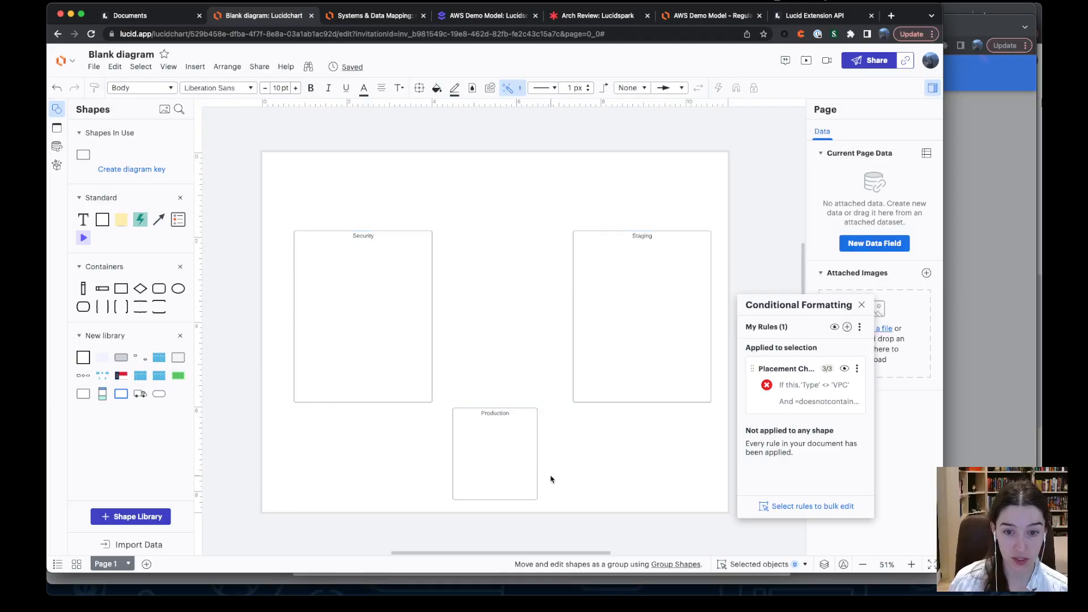
pyautogui.moveTo(499, 413); pyautogui.dragTo(362, 311)
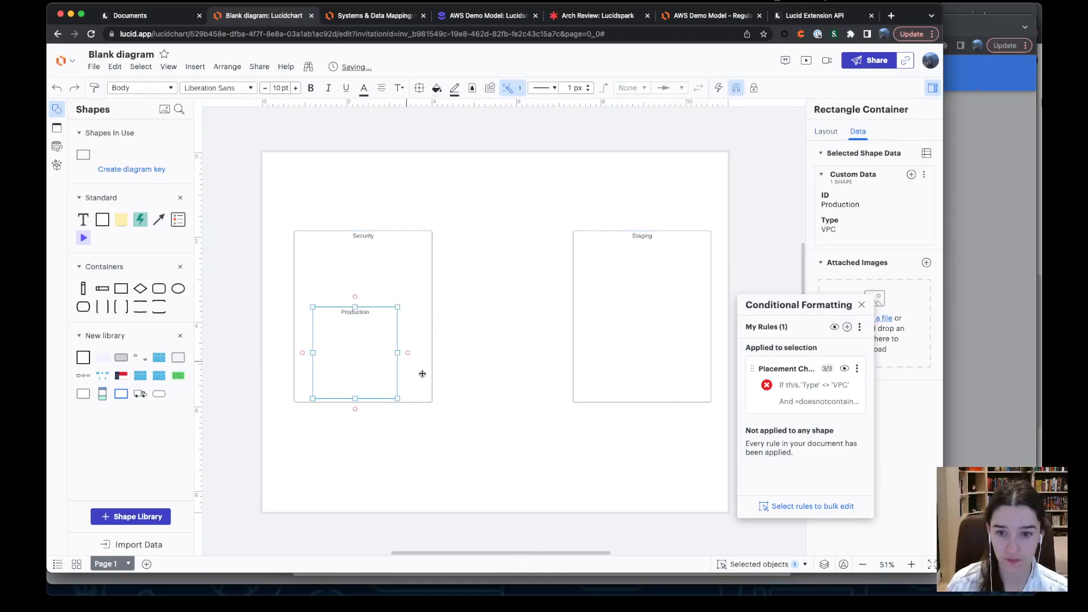
pyautogui.moveTo(399, 352); pyautogui.dragTo(571, 348)
pyautogui.moveTo(313, 308); pyautogui.dragTo(286, 232)
pyautogui.press('Escape')
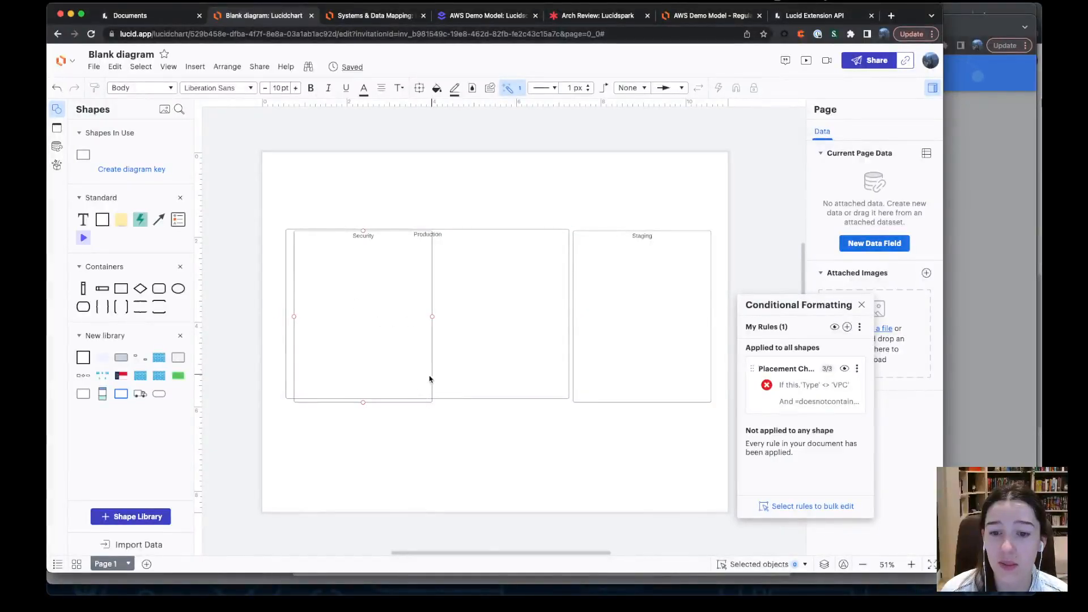
# - Move the Security container down so it overlaps Production's lower edge, and align Production's top edge with the Staging container
pyautogui.moveTo(358, 236); pyautogui.dragTo(361, 296)
pyautogui.moveTo(360, 237); pyautogui.dragTo(359, 369)
pyautogui.moveTo(428, 291); pyautogui.dragTo(425, 236)
pyautogui.moveTo(362, 366); pyautogui.dragTo(393, 391)
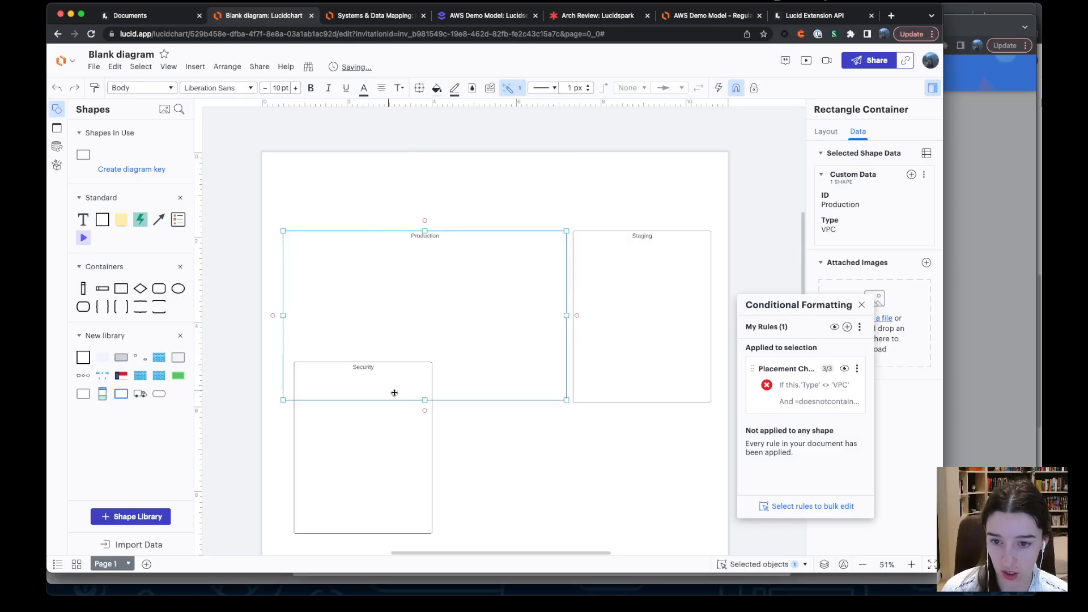
# - Move the Security container up over Production and resize it into a wide rectangle overlapping both the Production and Staging containers
pyautogui.click(433, 440)
pyautogui.moveTo(432, 473); pyautogui.dragTo(461, 437)
pyautogui.press('super+z')
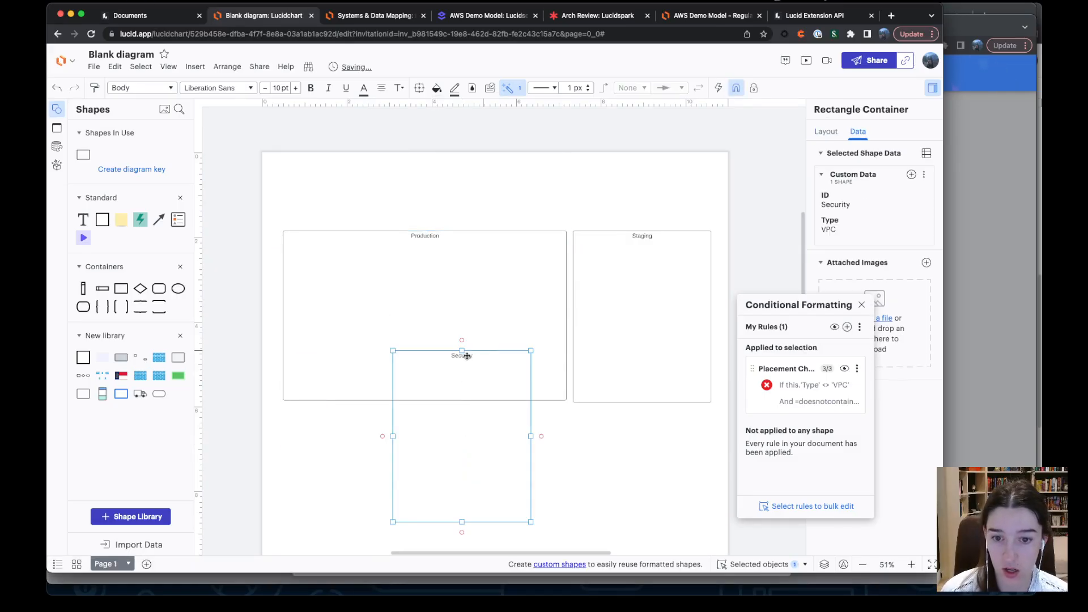
pyautogui.moveTo(466, 355); pyautogui.dragTo(375, 278)
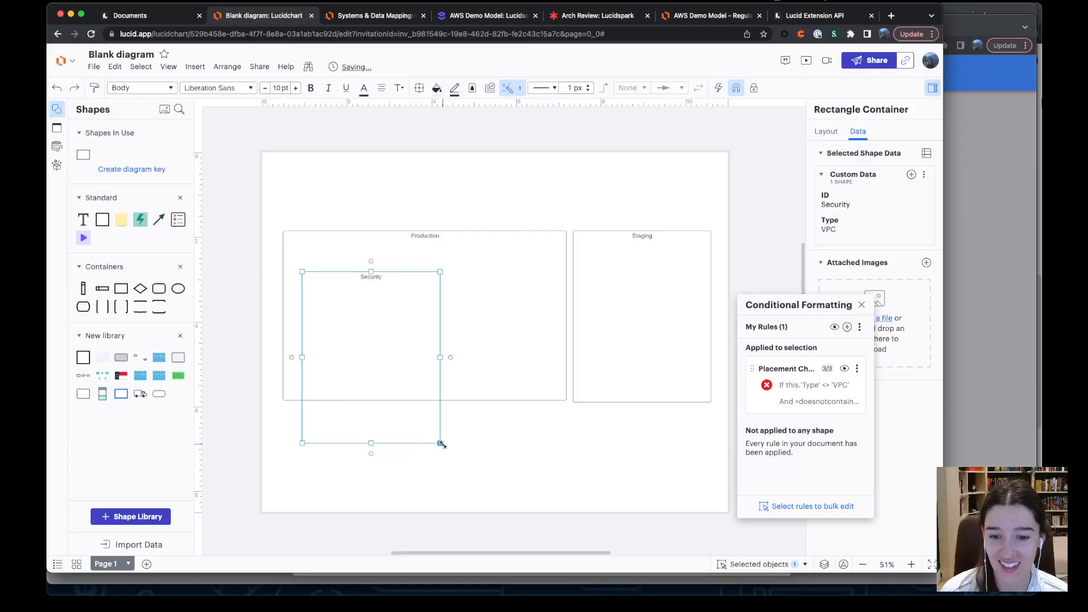
pyautogui.moveTo(442, 444); pyautogui.dragTo(658, 391)
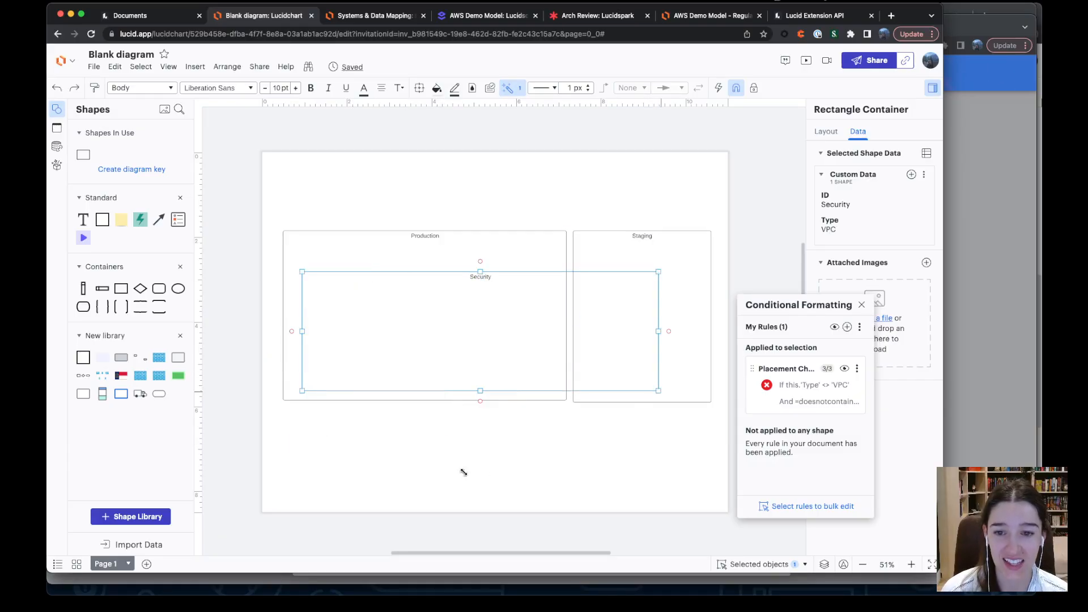
# - Add the custom terminator shape from the New library inside the Security container and set its Type to Router
pyautogui.click(464, 472)
pyautogui.moveTo(159, 393); pyautogui.dragTo(390, 321)
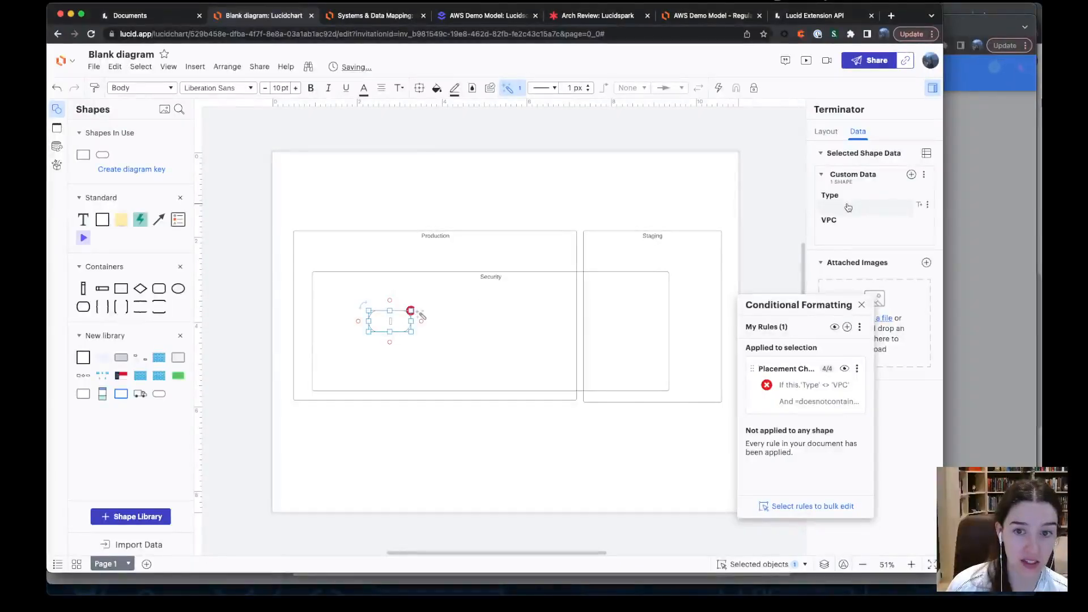
pyautogui.click(848, 206)
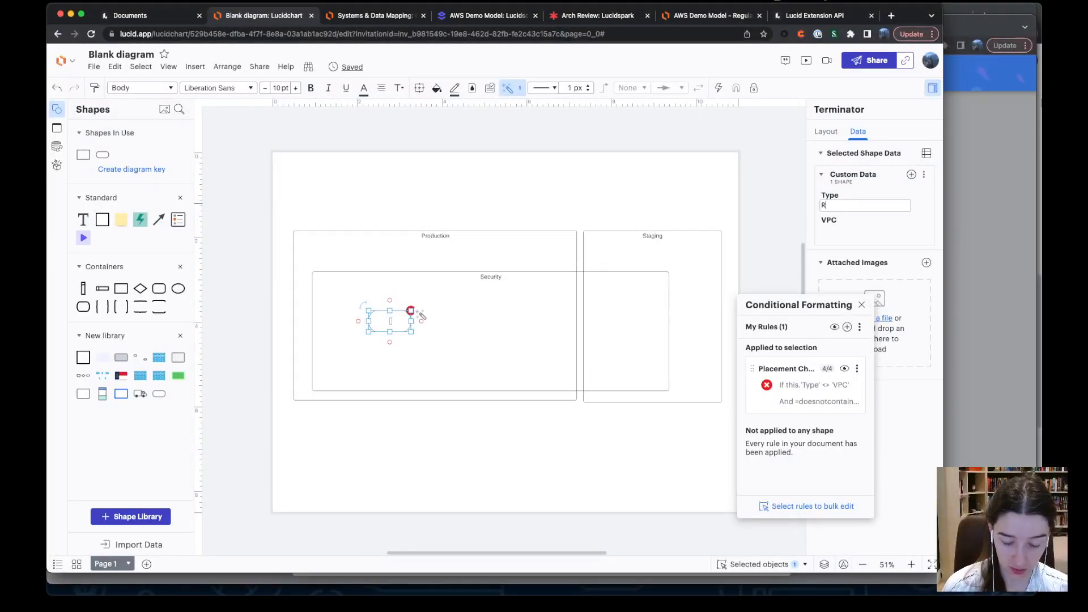
pyautogui.write('Router')
pyautogui.press('Return')
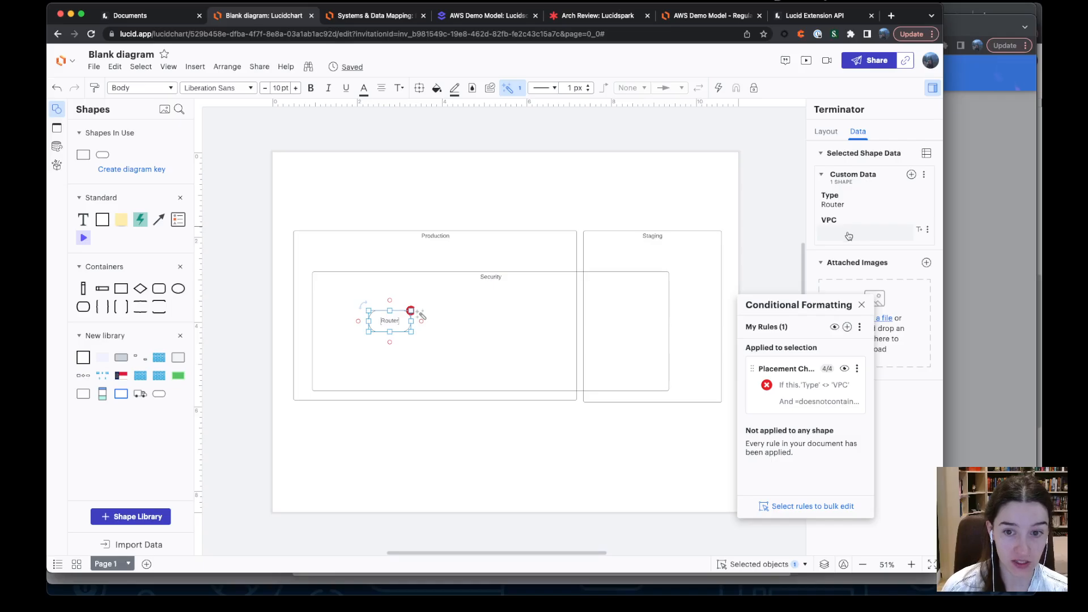
# - Set the Router shape's VPC to Staging and move it into the area where Security and Staging overlap
pyautogui.click(848, 231)
pyautogui.write('Staging')
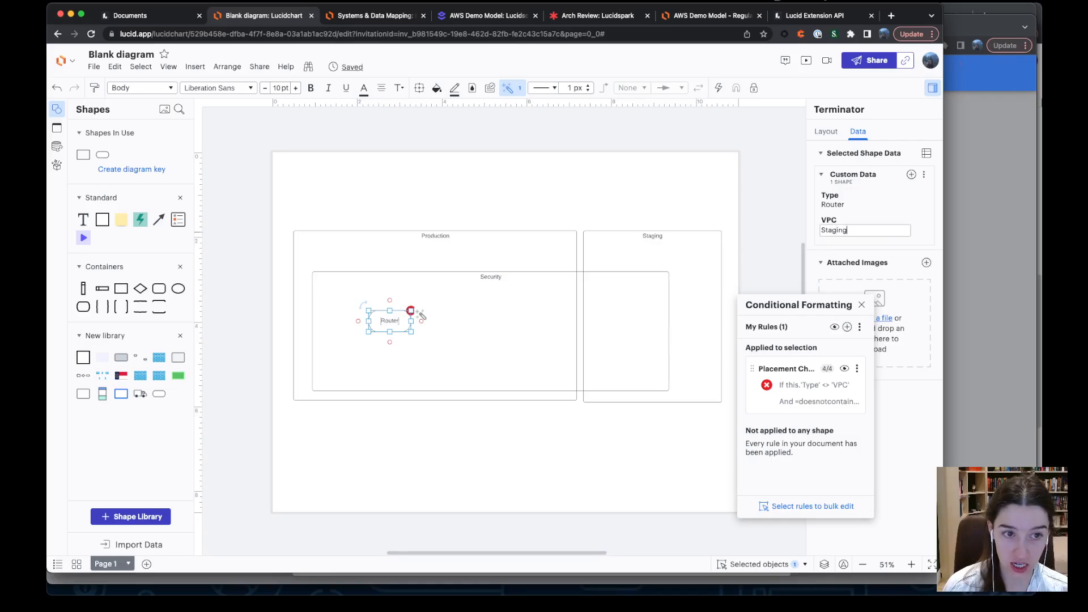
pyautogui.press('Return')
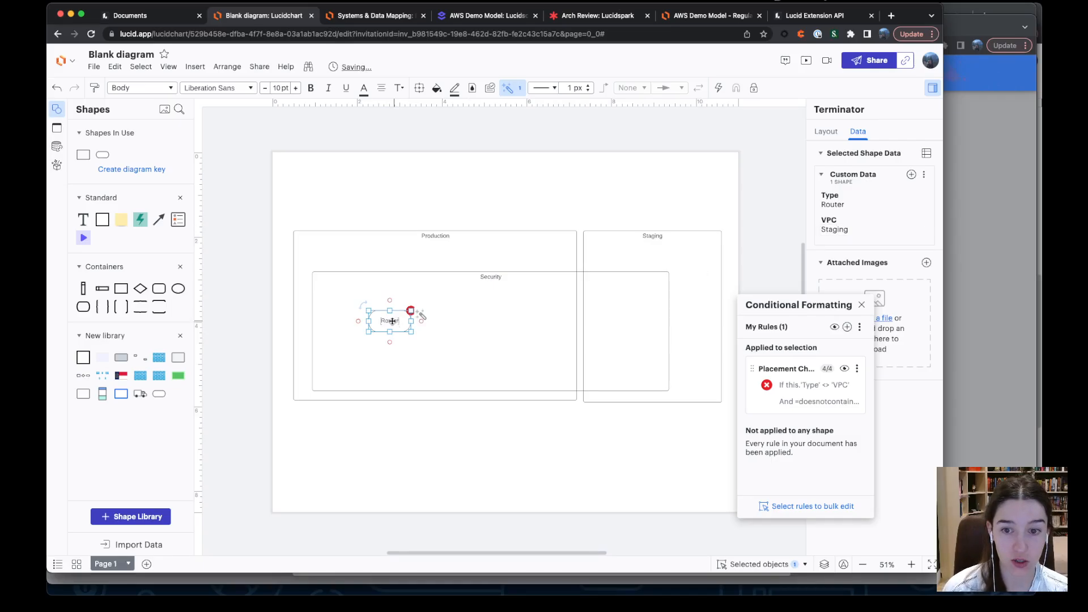
pyautogui.moveTo(393, 321); pyautogui.dragTo(626, 322)
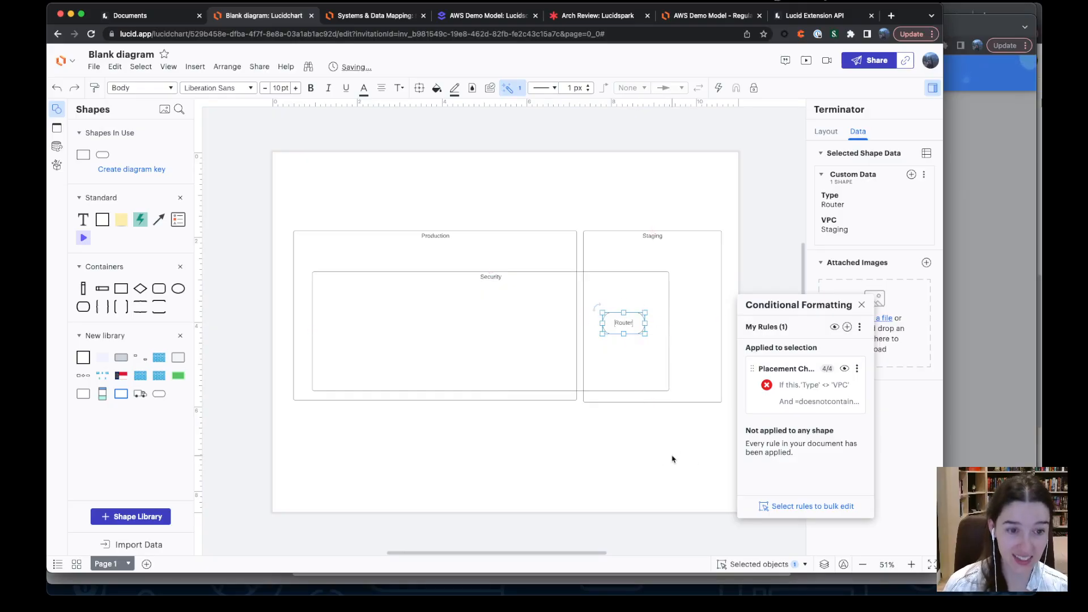
# - Add another custom terminator shape above the Production container and set its Type to Server
pyautogui.moveTo(158, 394); pyautogui.dragTo(440, 199)
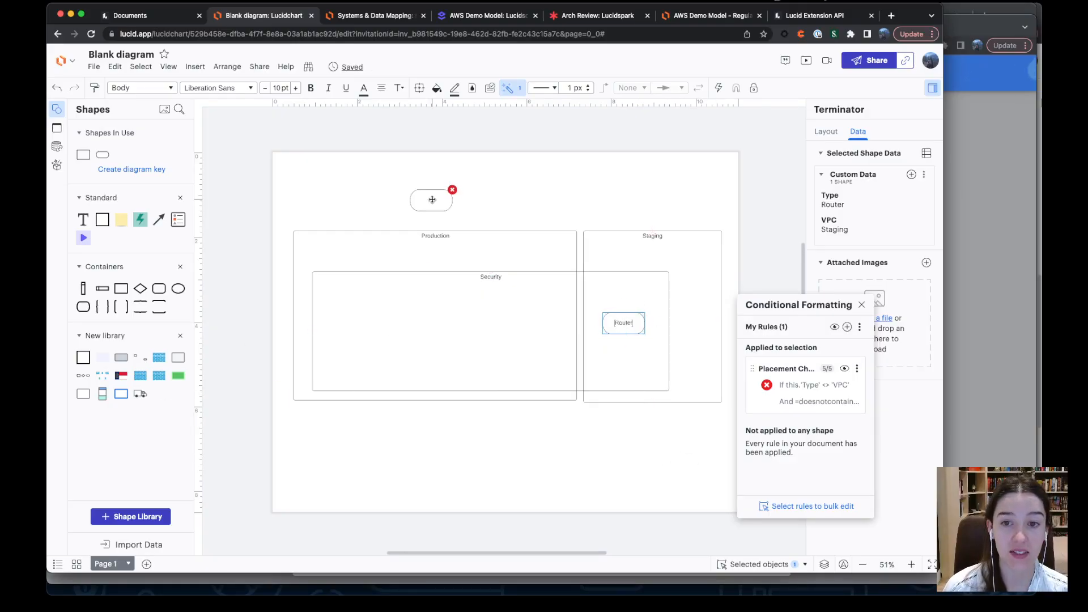
pyautogui.click(845, 205)
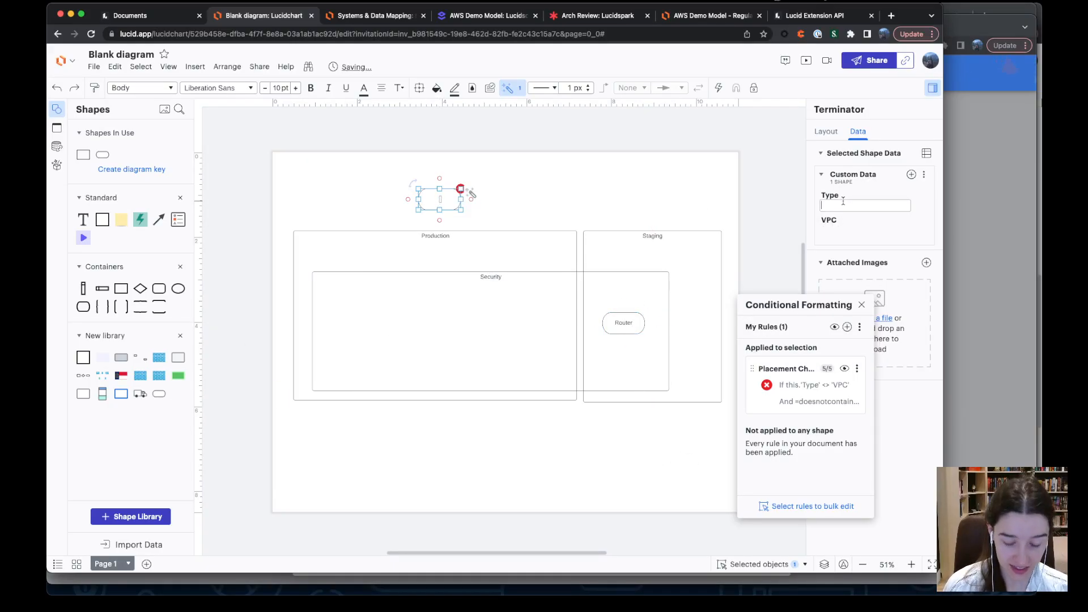
pyautogui.write('Server')
pyautogui.press('Return')
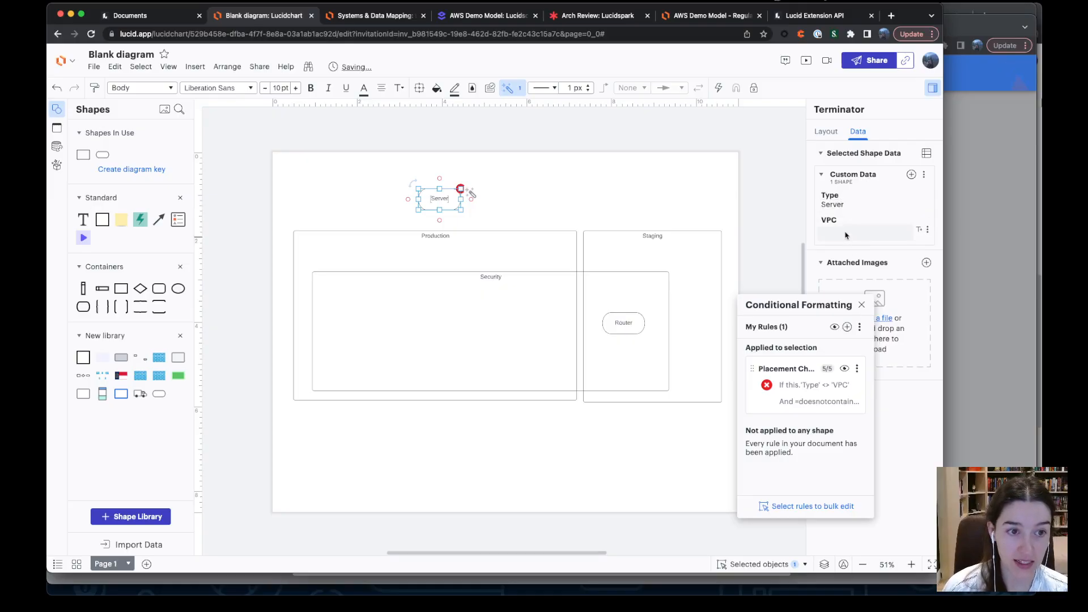
# - Set the Server shape's VPC to Security and move it into the area where Security and Production overlap
pyautogui.click(845, 231)
pyautogui.write('Securi')
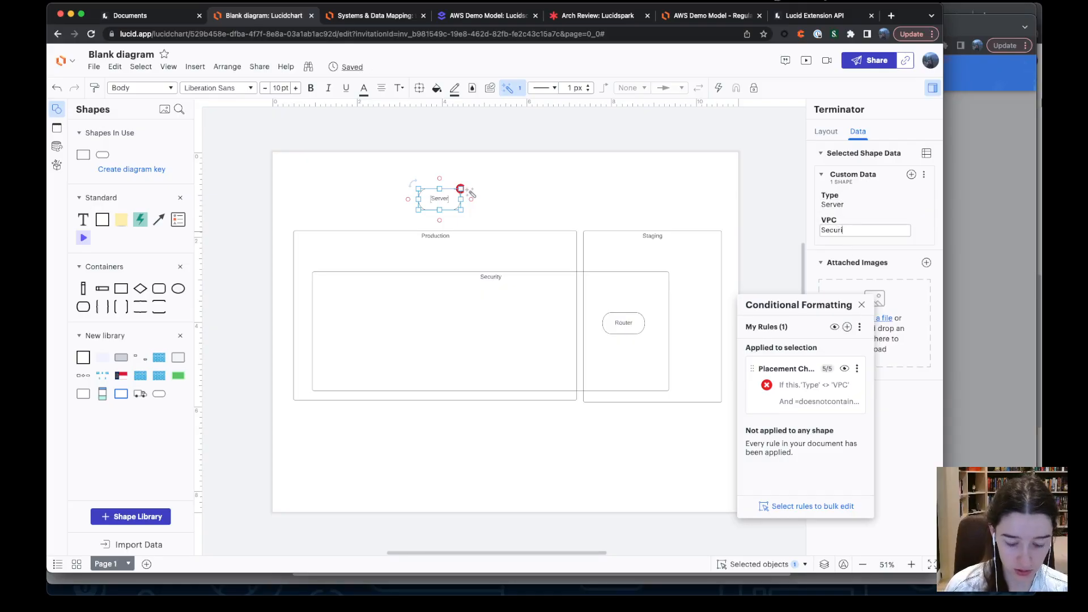
pyautogui.write('ty')
pyautogui.press('Return')
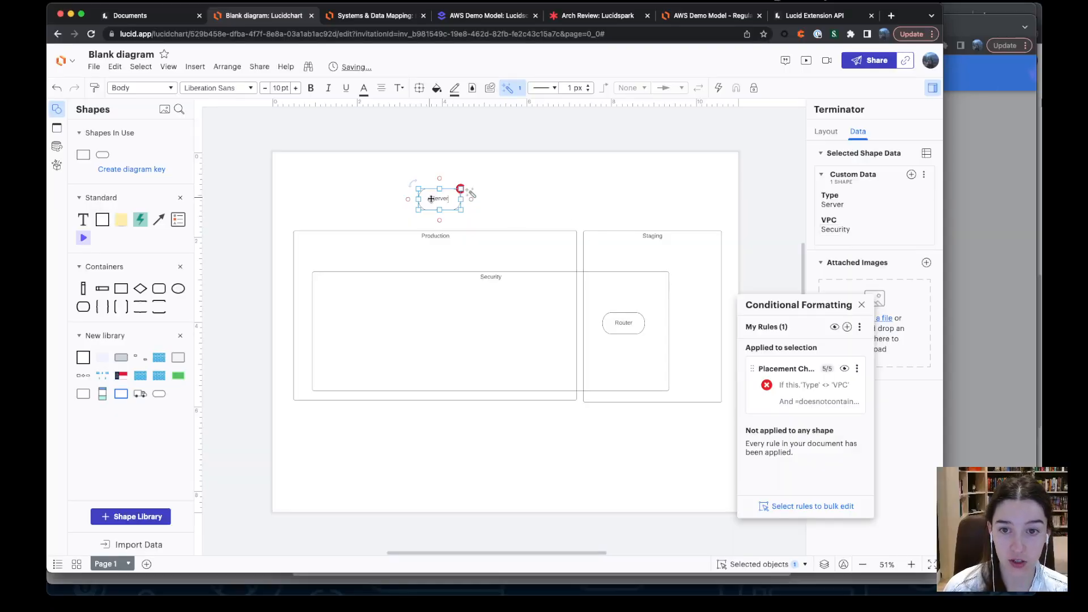
pyautogui.moveTo(431, 198); pyautogui.dragTo(500, 344)
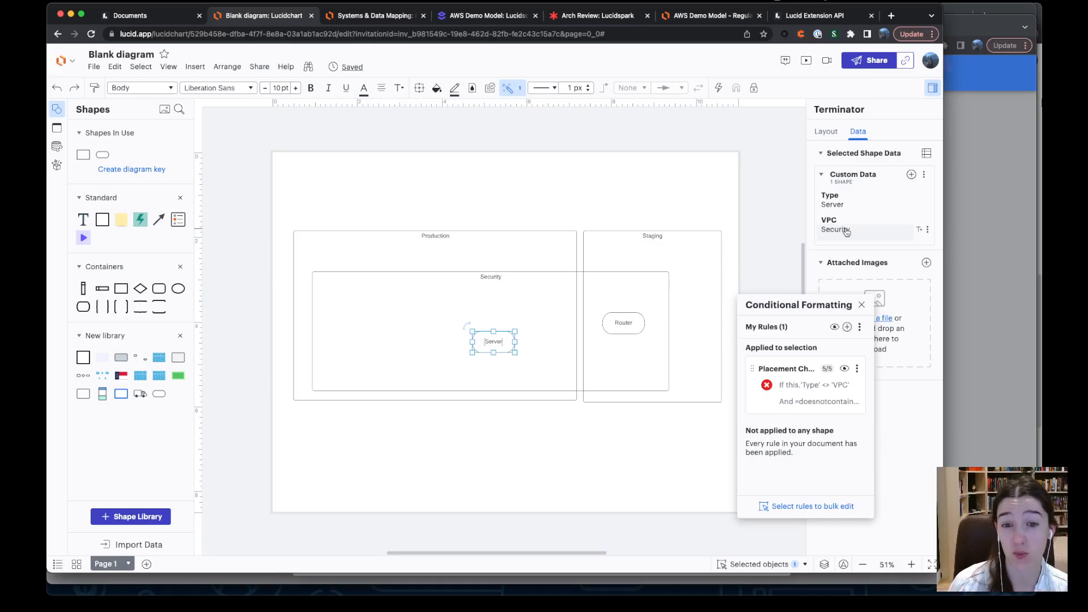
# - Move the Server shape into the Production container above Security and set its VPC to Production
pyautogui.moveTo(483, 343)
pyautogui.mouseDown()
pyautogui.moveTo(522, 247)
pyautogui.moveTo(529, 256)
pyautogui.mouseUp()
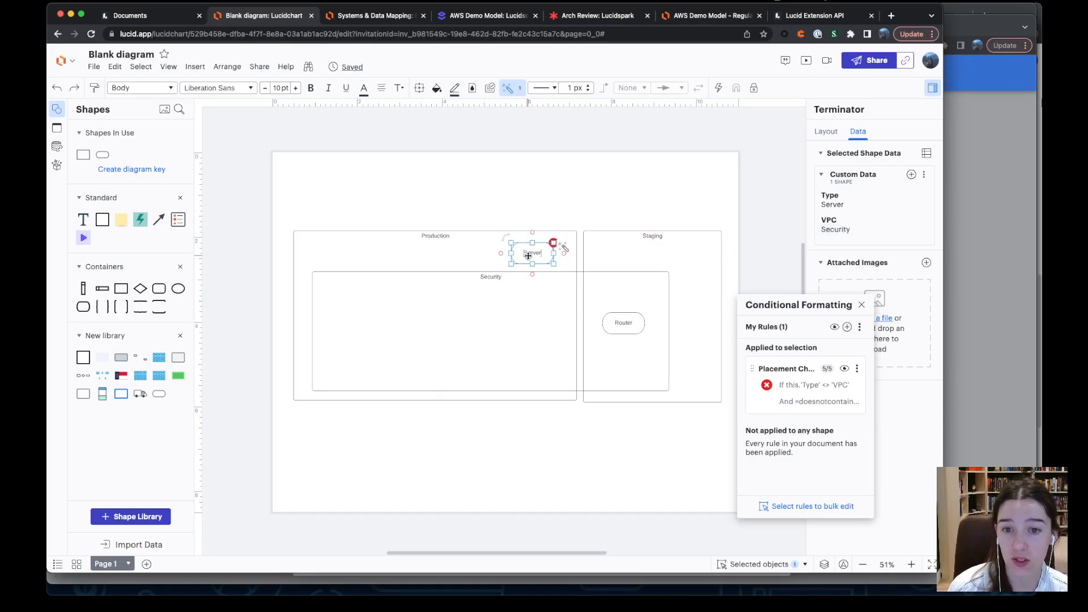
pyautogui.click(576, 199)
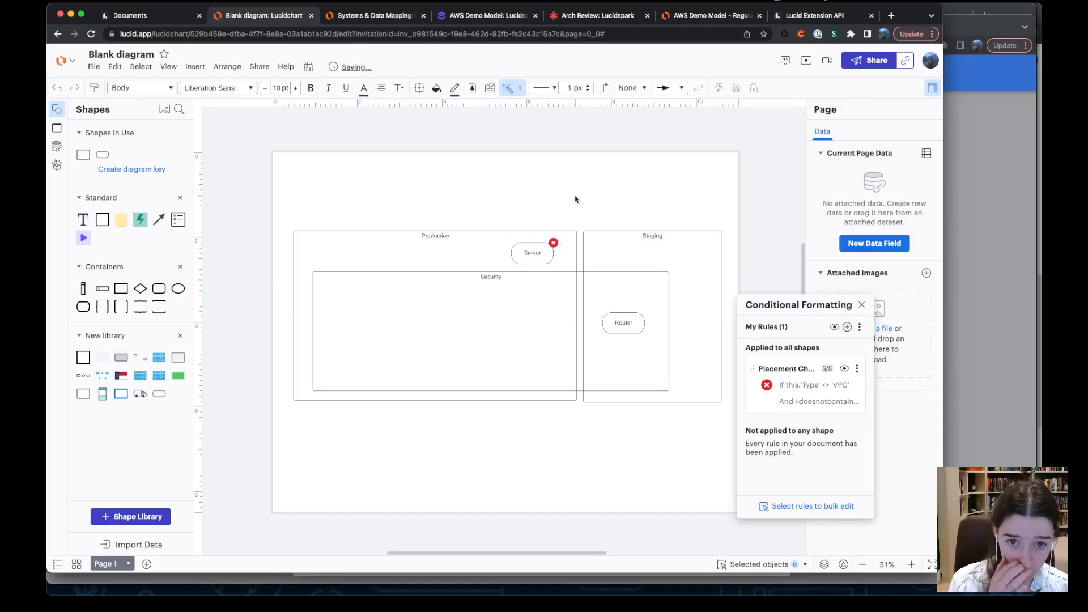
pyautogui.click(535, 254)
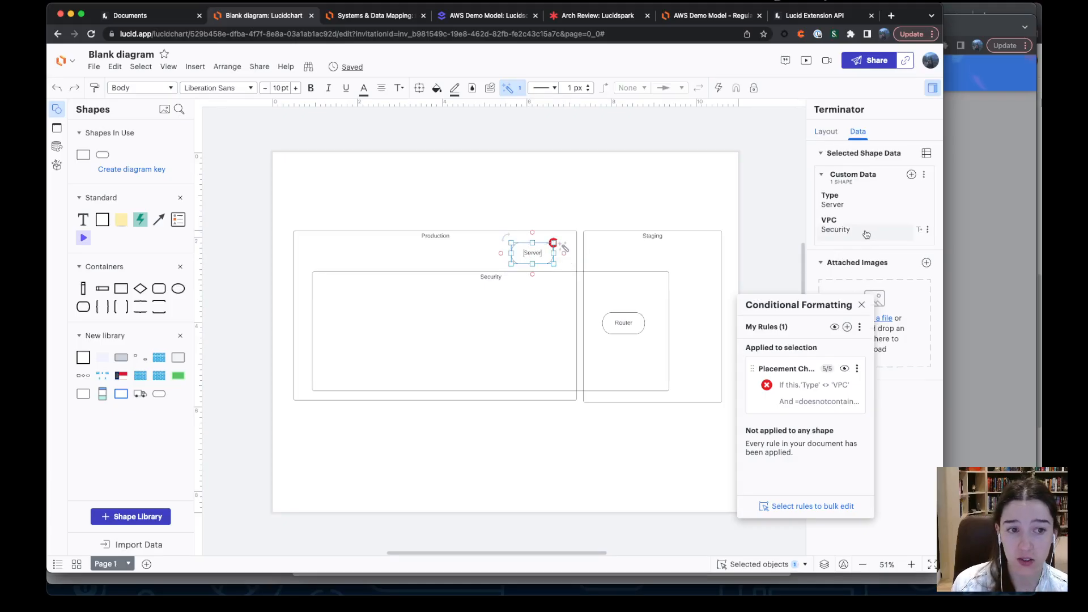
pyautogui.click(865, 231)
pyautogui.write('Prodc')
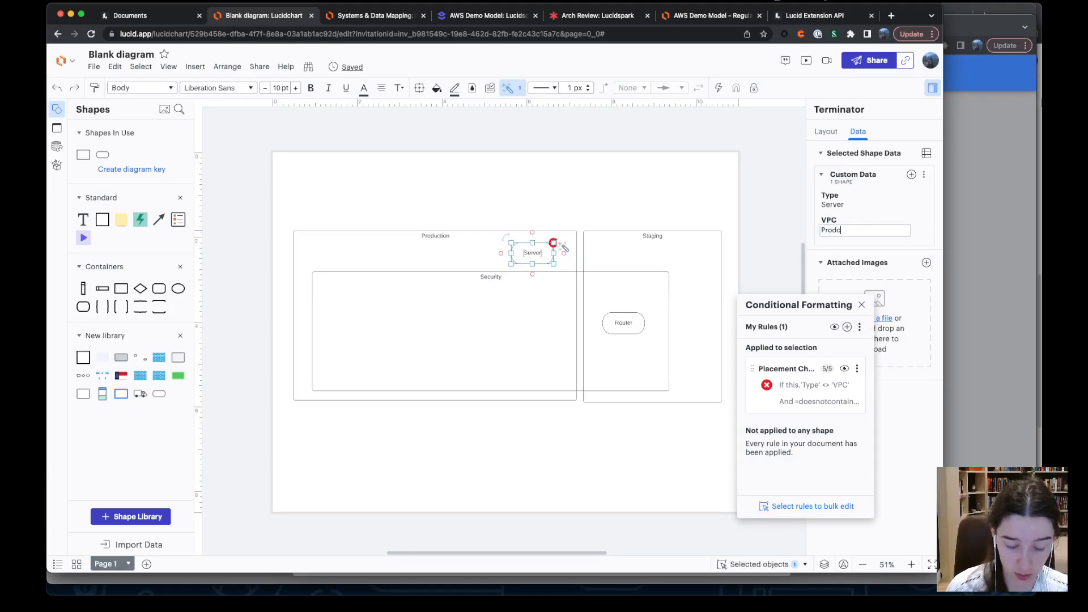
pyautogui.write('ution')
pyautogui.press('Return')
pyautogui.click(850, 230)
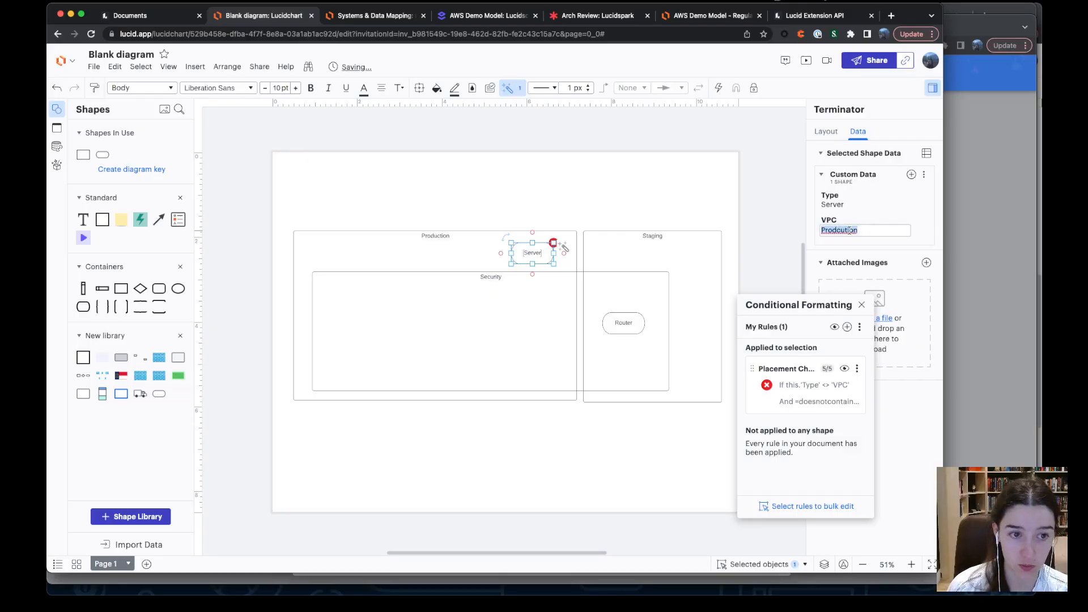
pyautogui.click(840, 231)
pyautogui.press('BackSpace')
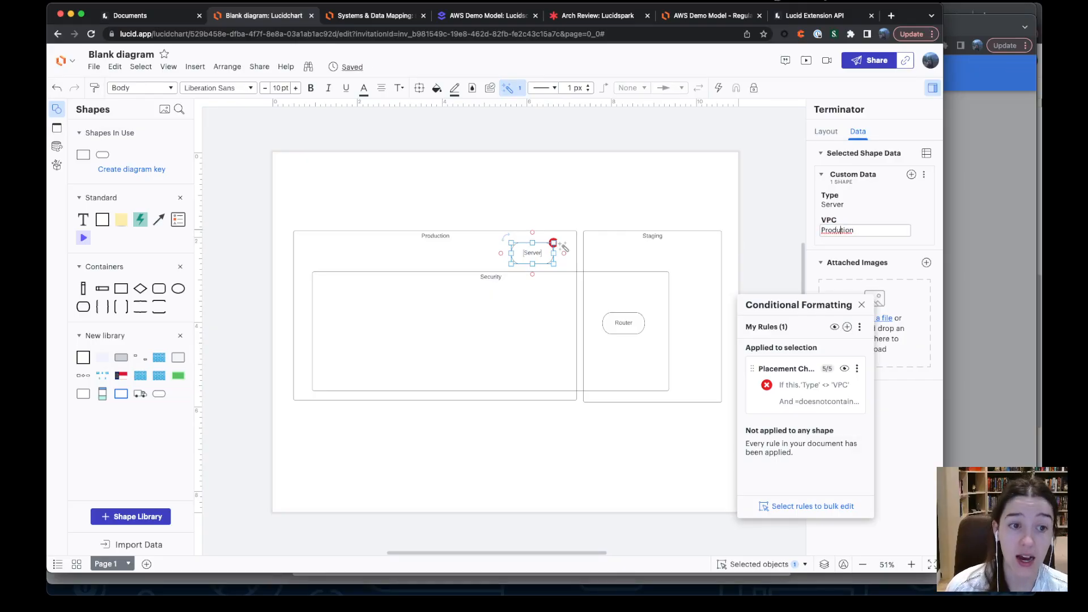
pyautogui.press('Return')
pyautogui.click(584, 210)
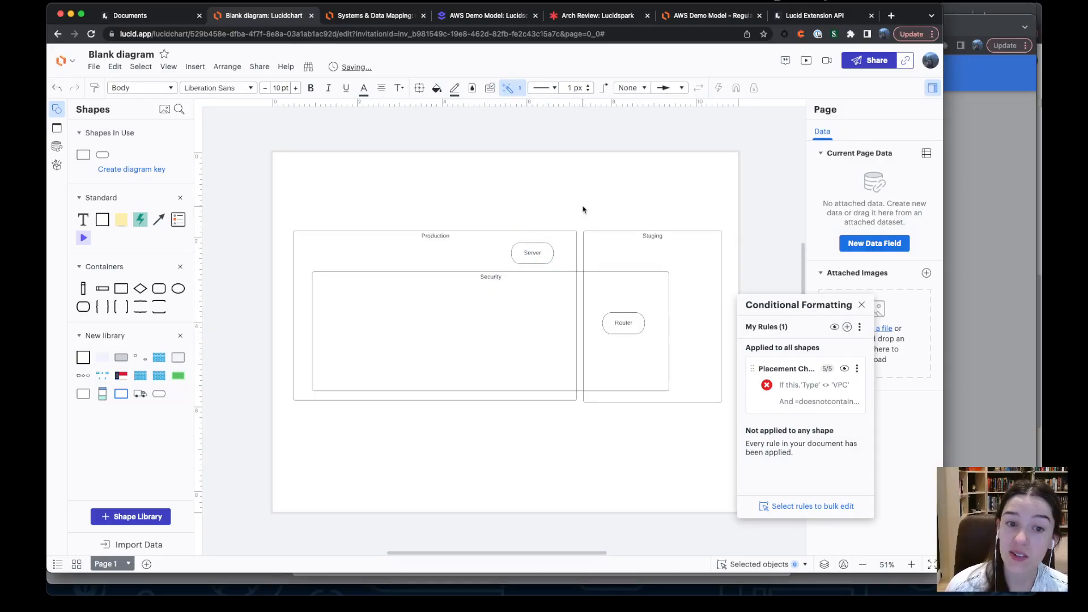
# - Add a third custom terminator shape in the empty area below the Production container
pyautogui.moveTo(154, 394); pyautogui.dragTo(451, 446)
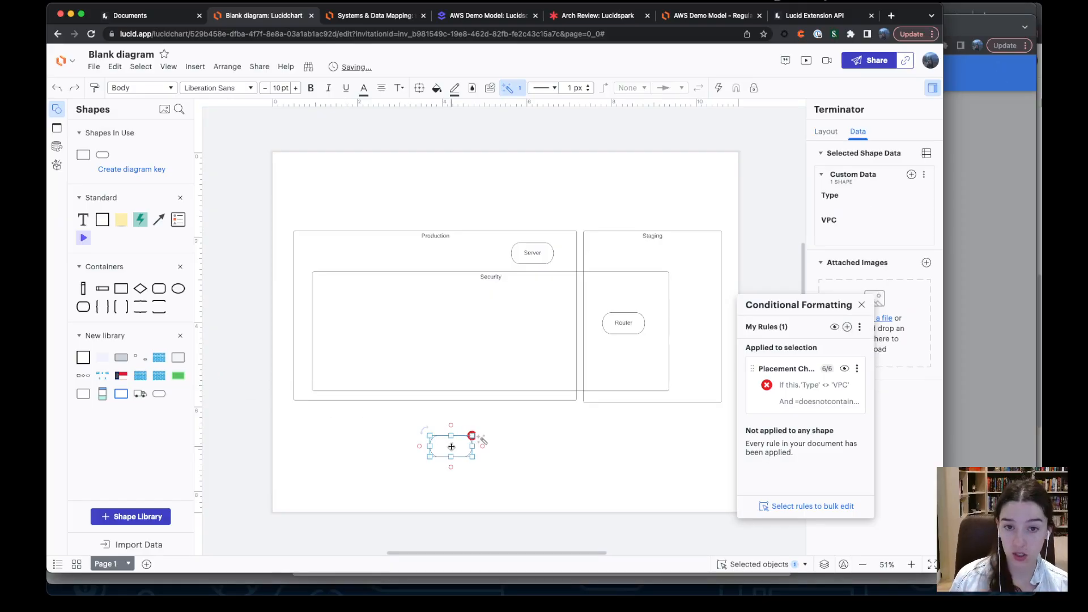